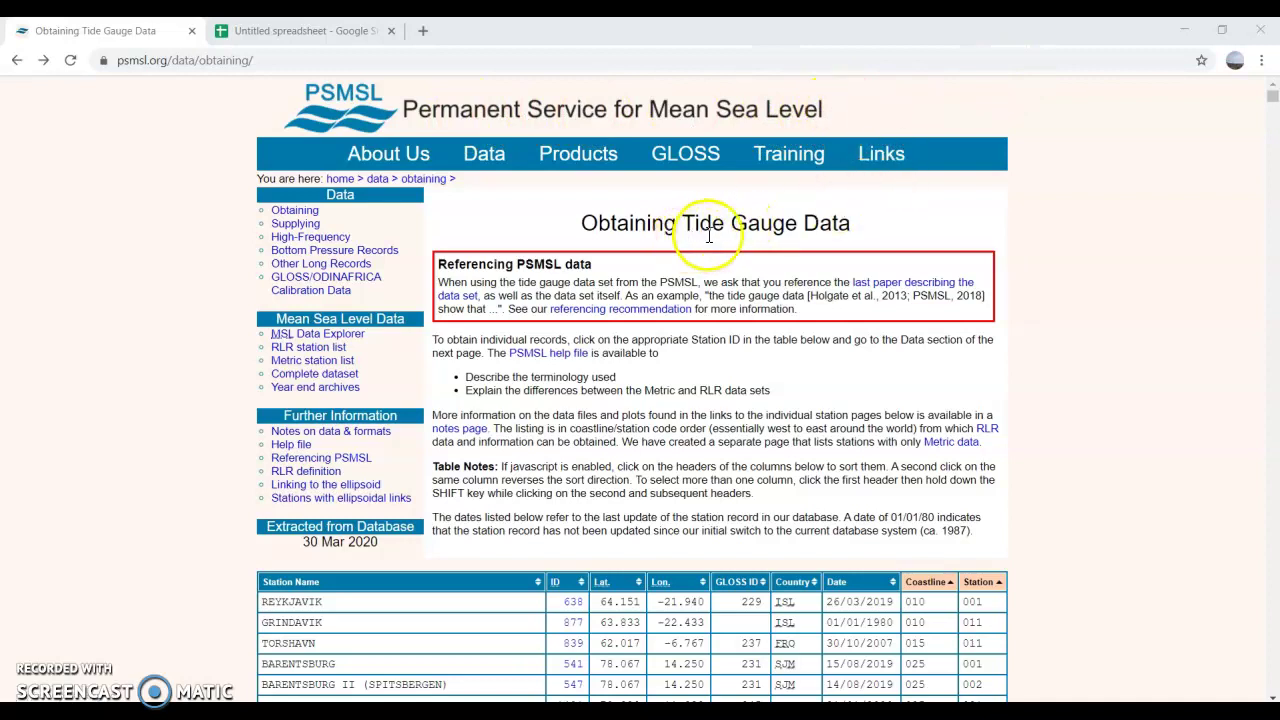
- Sort the station list by ID ascending and highlight BOSTON, station 235
left_click(1273, 100)
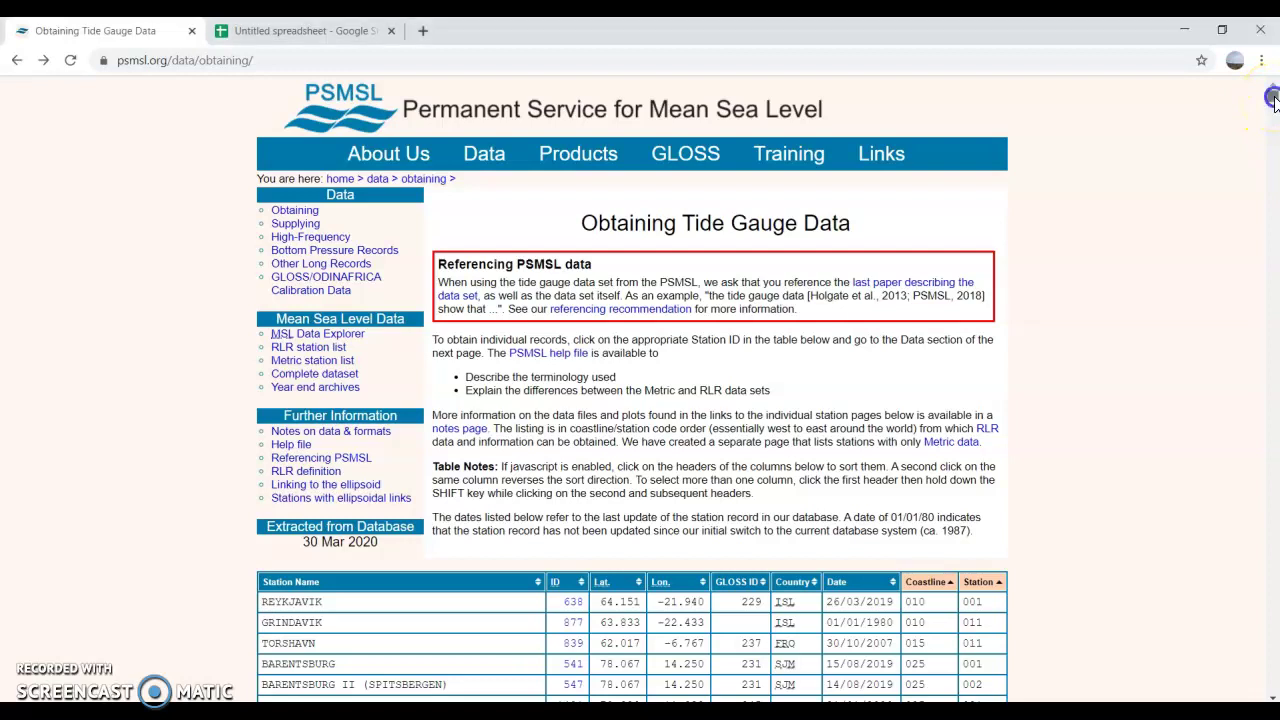
scroll(1273, 100, "down", 2)
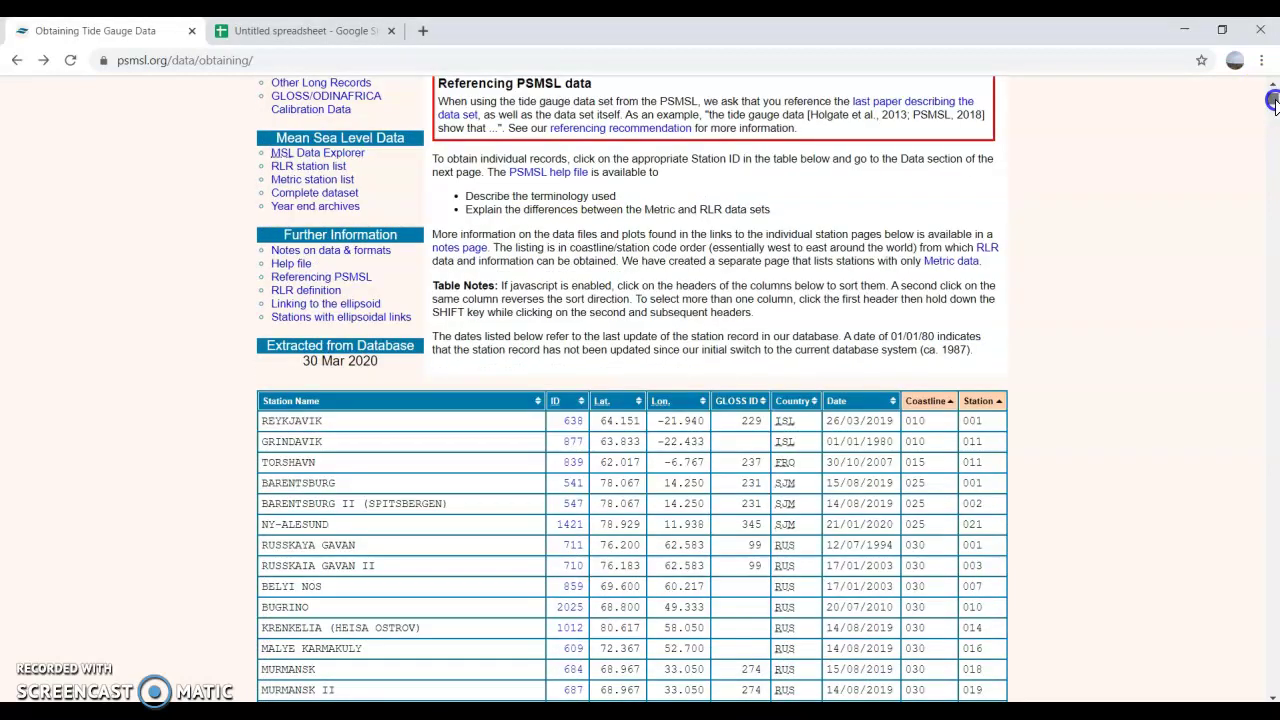
left_click_drag(1273, 100, 1265, 105)
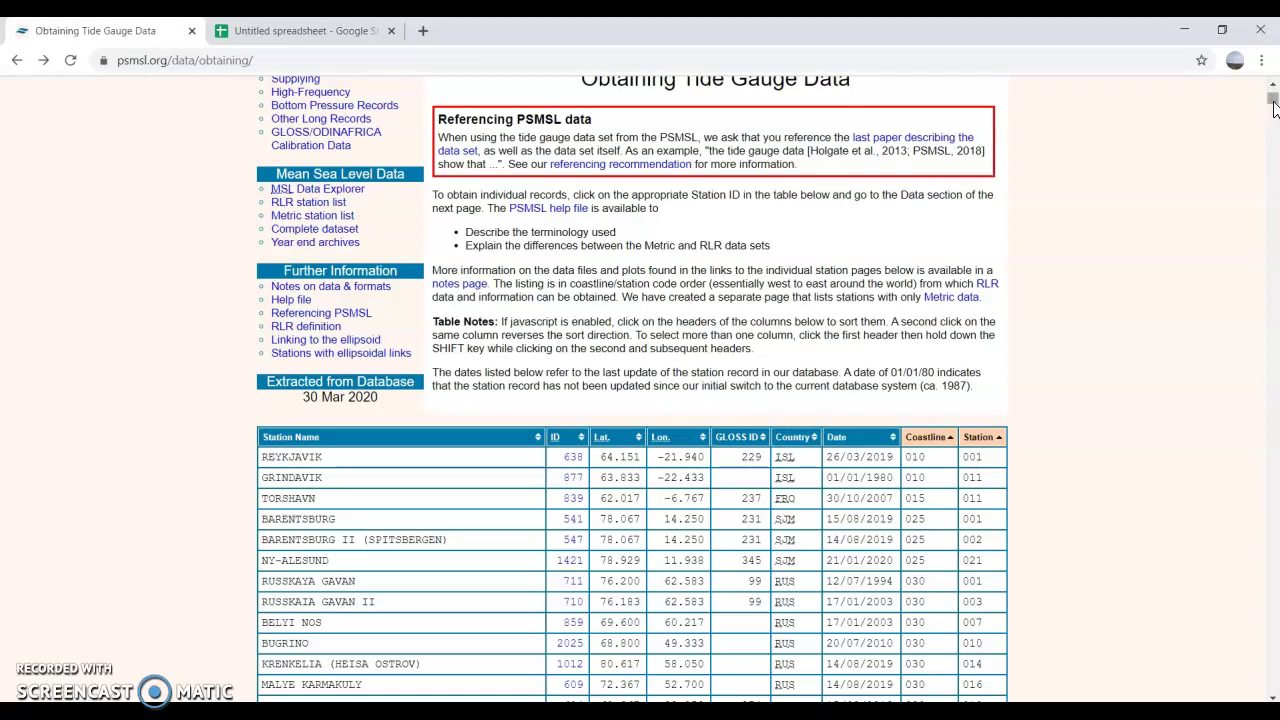
left_click(1274, 99)
scroll(1274, 99, "down", 3)
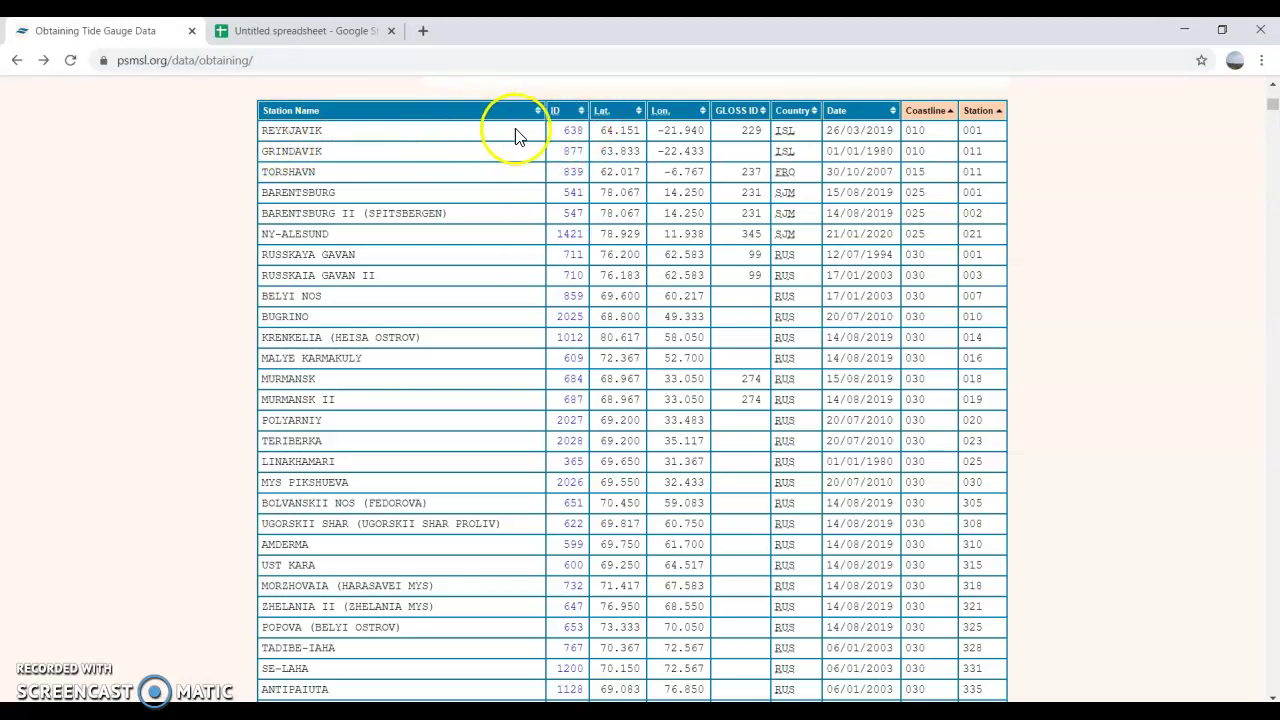
left_click(581, 113)
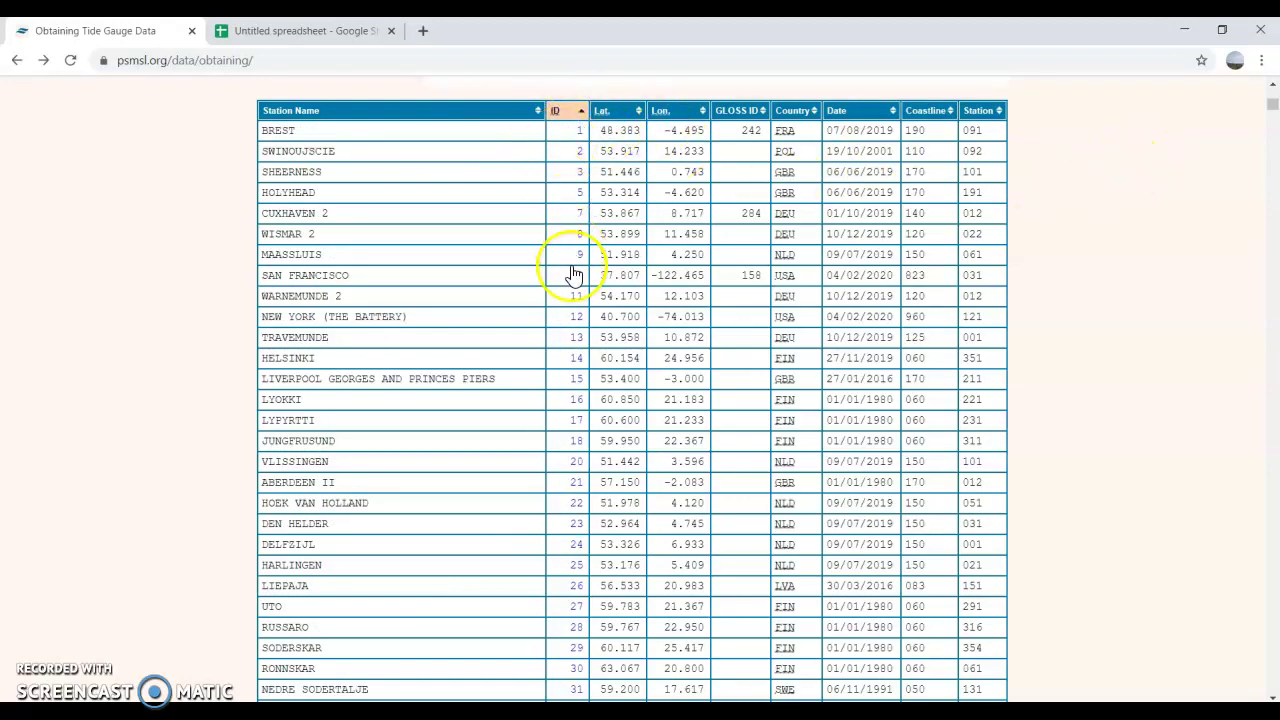
left_click(1272, 104)
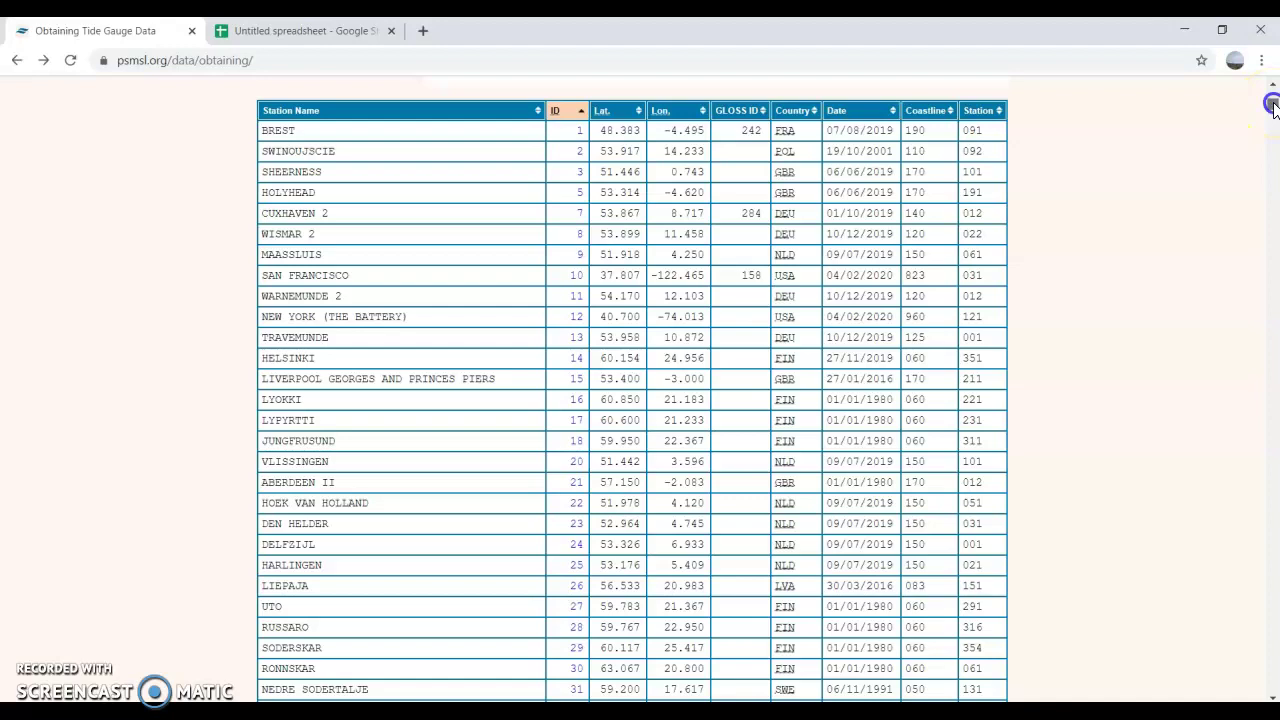
left_click_drag(1272, 104, 1262, 172)
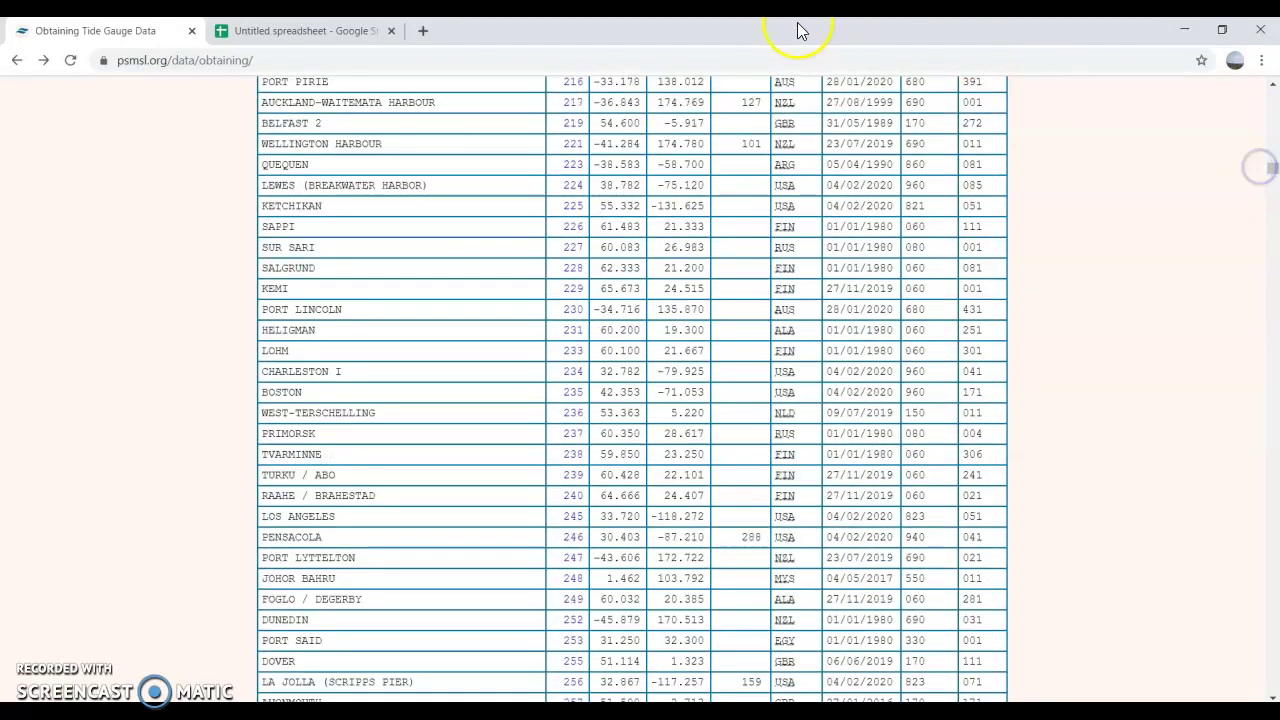
left_click_drag(310, 398, 258, 393)
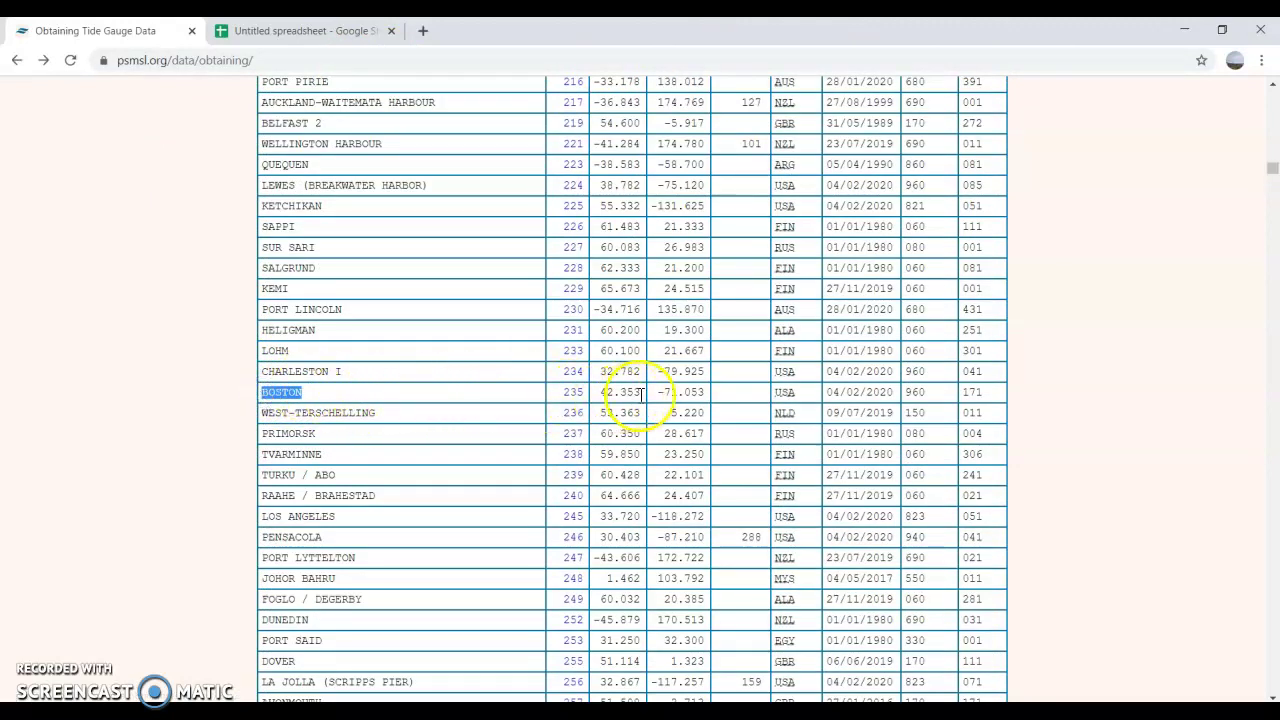
- Open the station 235 page and download its monthly mean sea level file, 235.rlrdata
left_click(572, 398)
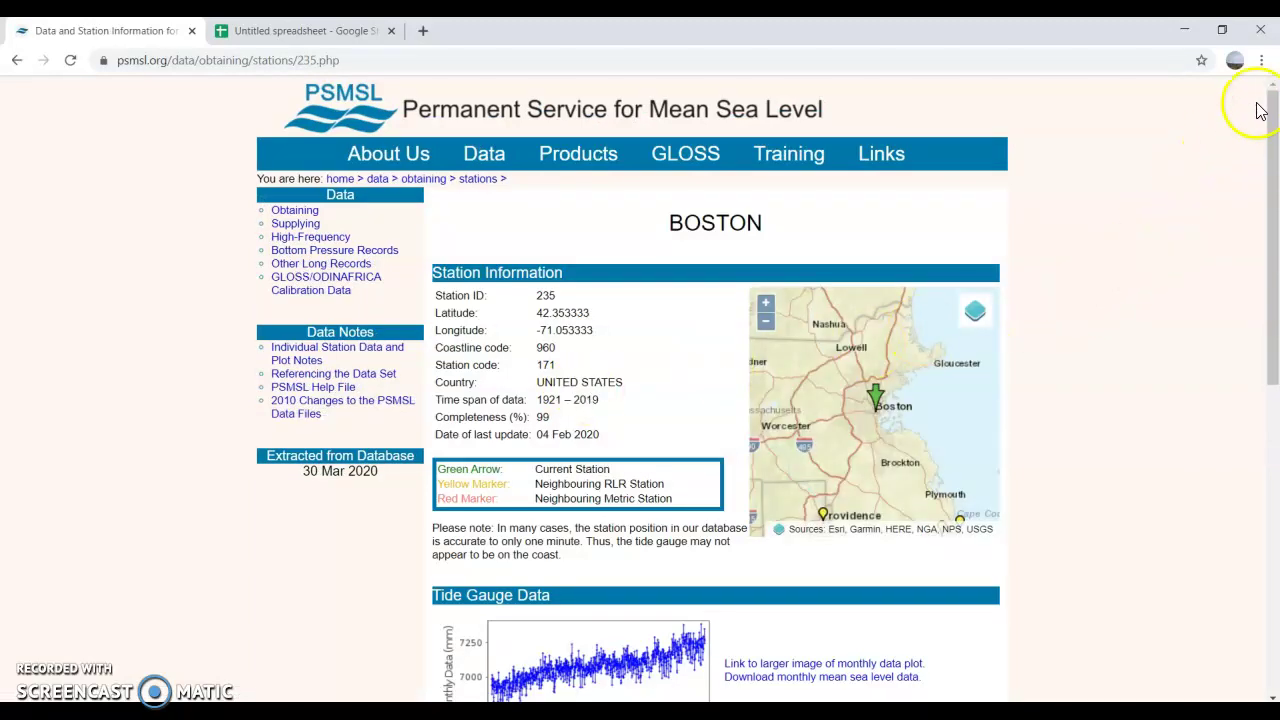
left_click_drag(1274, 110, 1262, 157)
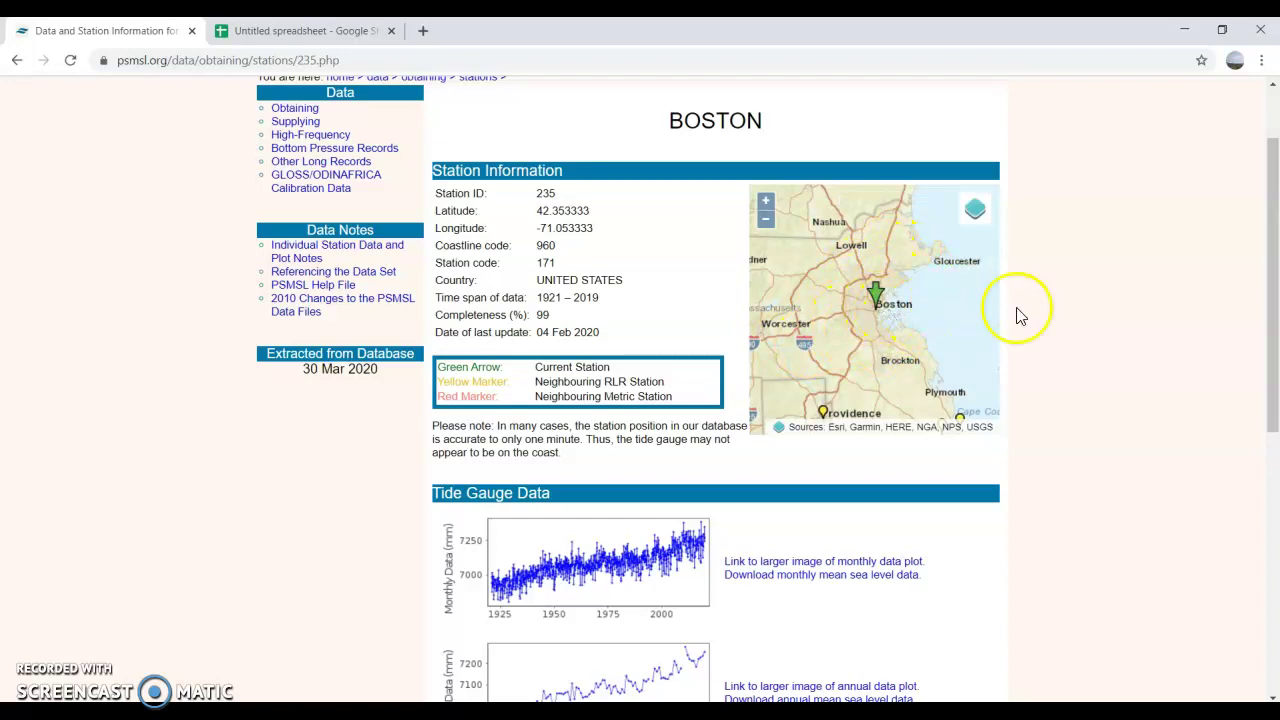
left_click_drag(1266, 168, 1249, 334)
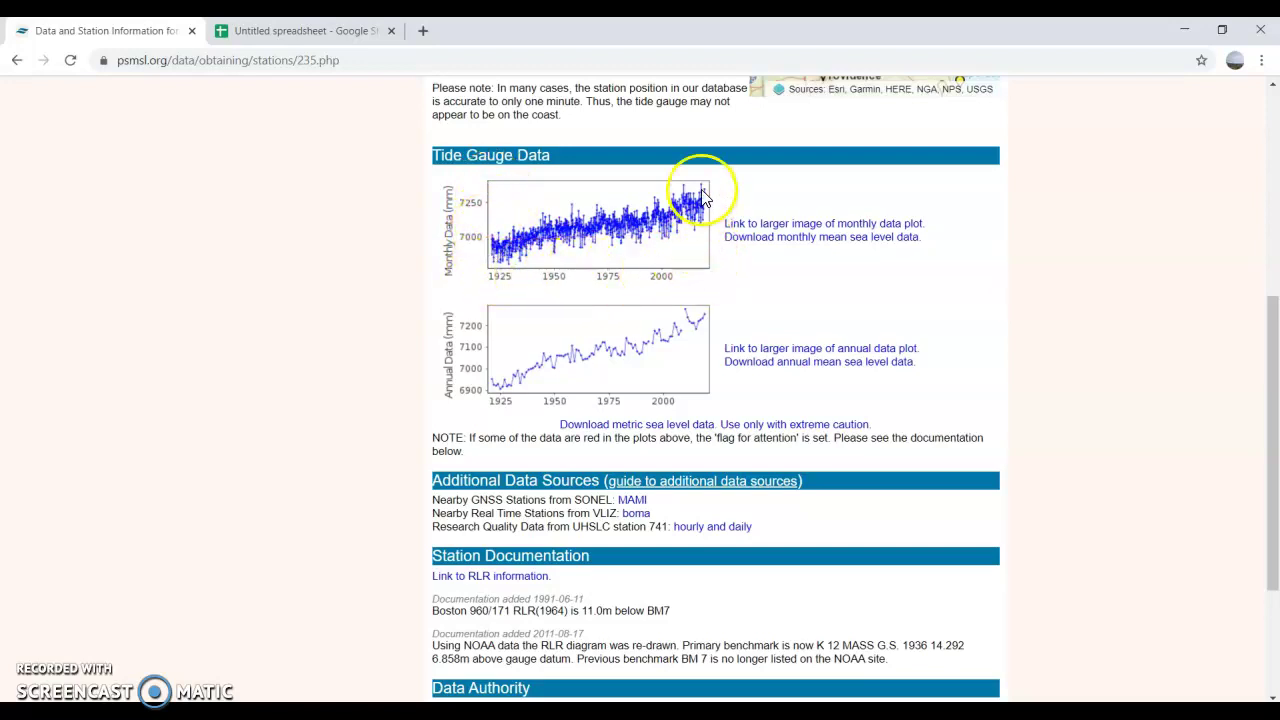
left_click(509, 267)
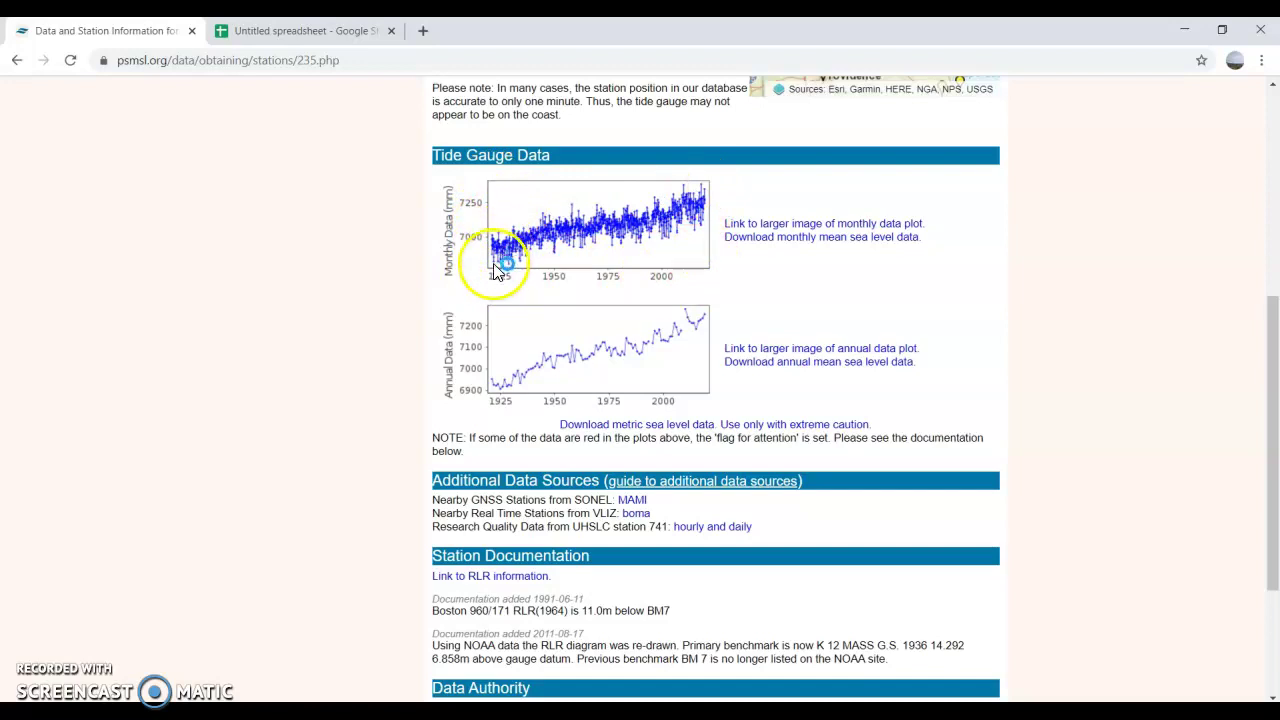
left_click(494, 254)
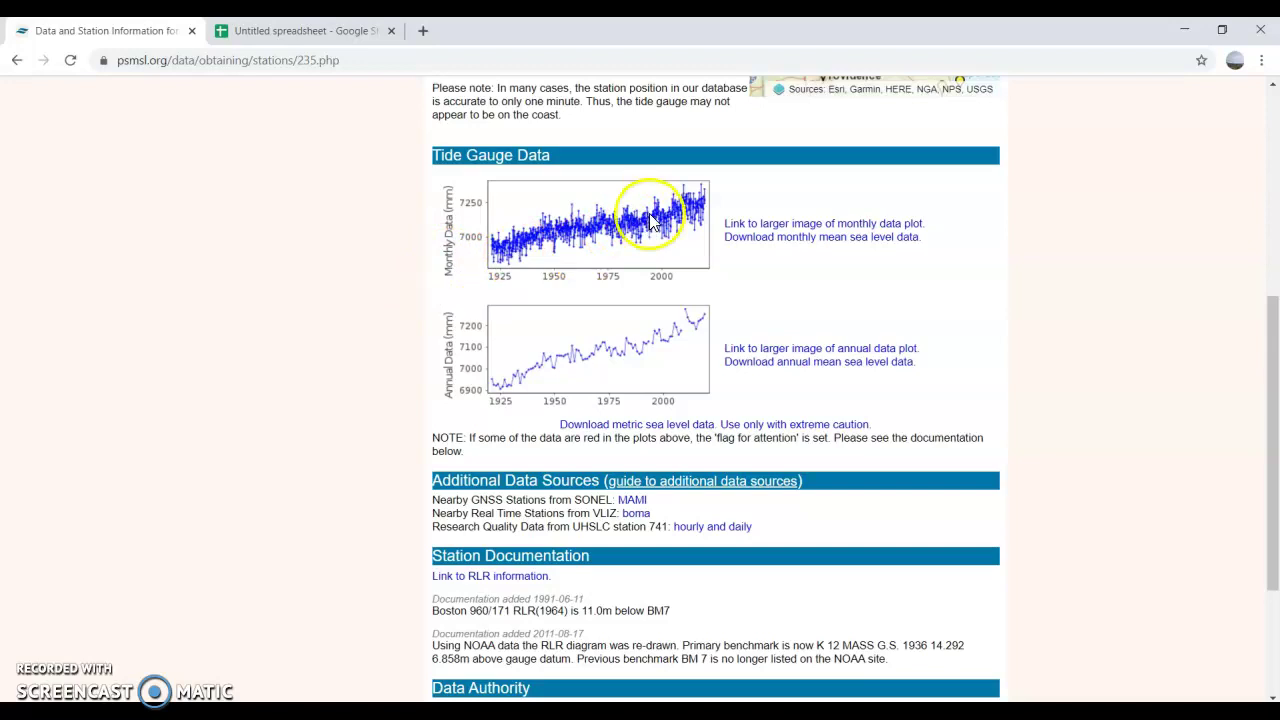
left_click(776, 248)
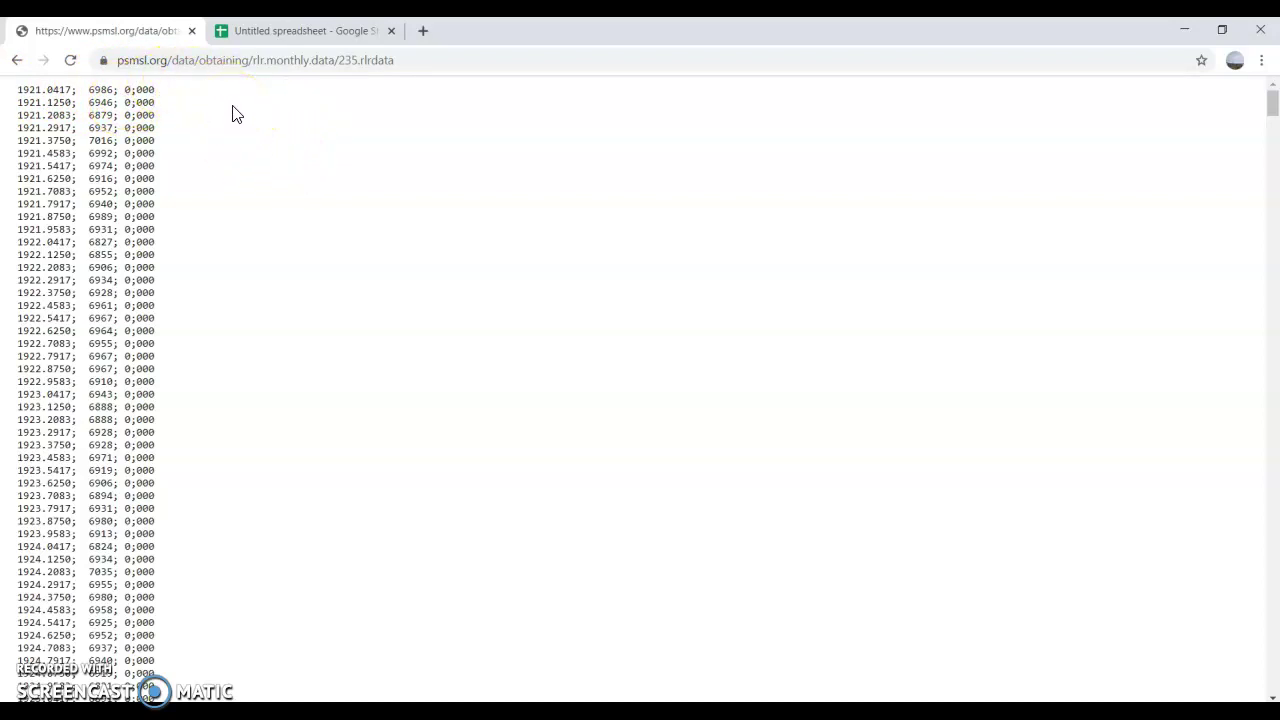
- Select all the text in Boston's 235.rlrdata file
key("ctrl+a")
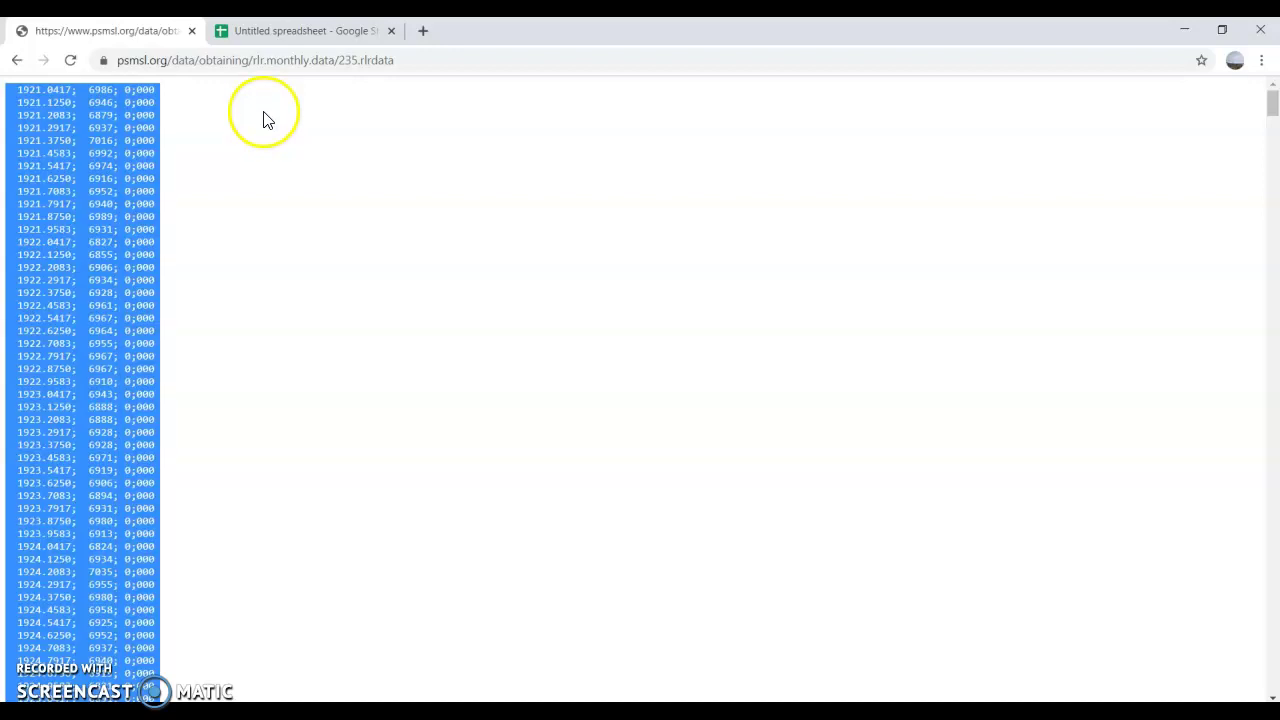
- Paste the copied Boston data into cell A1 of the spreadsheet
left_click(349, 32)
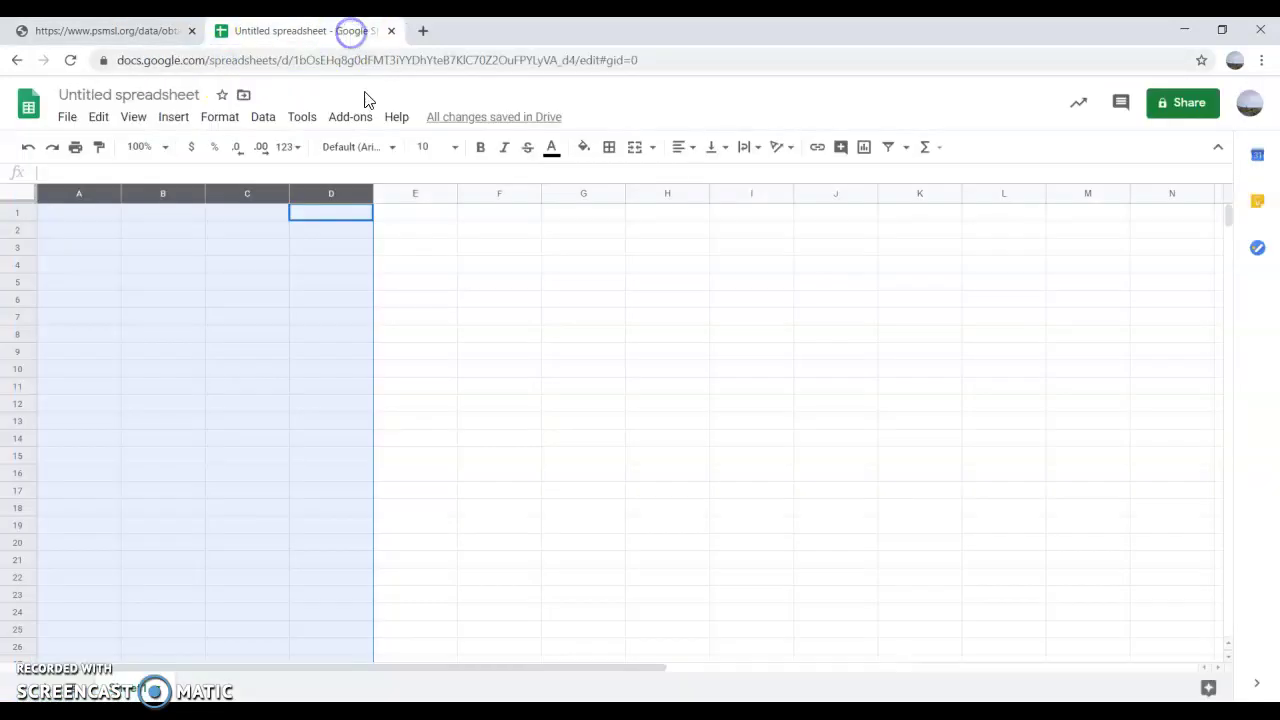
left_click(82, 214)
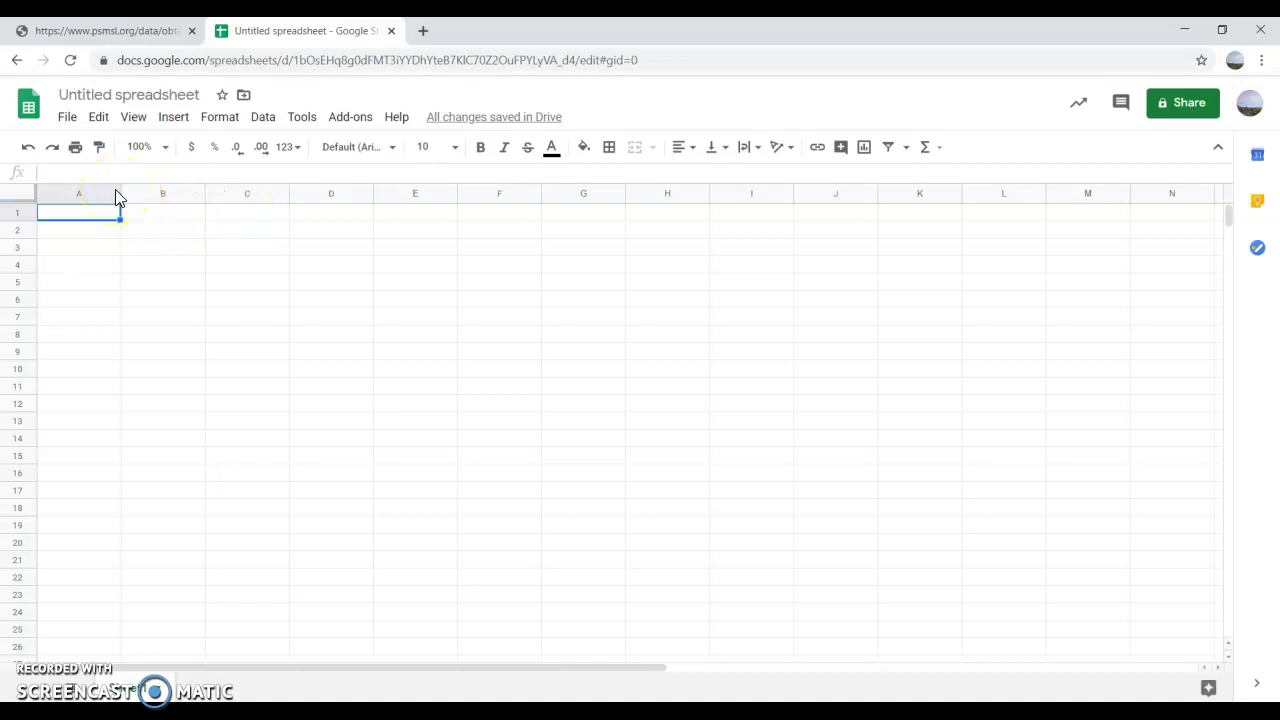
key("ctrl+v")
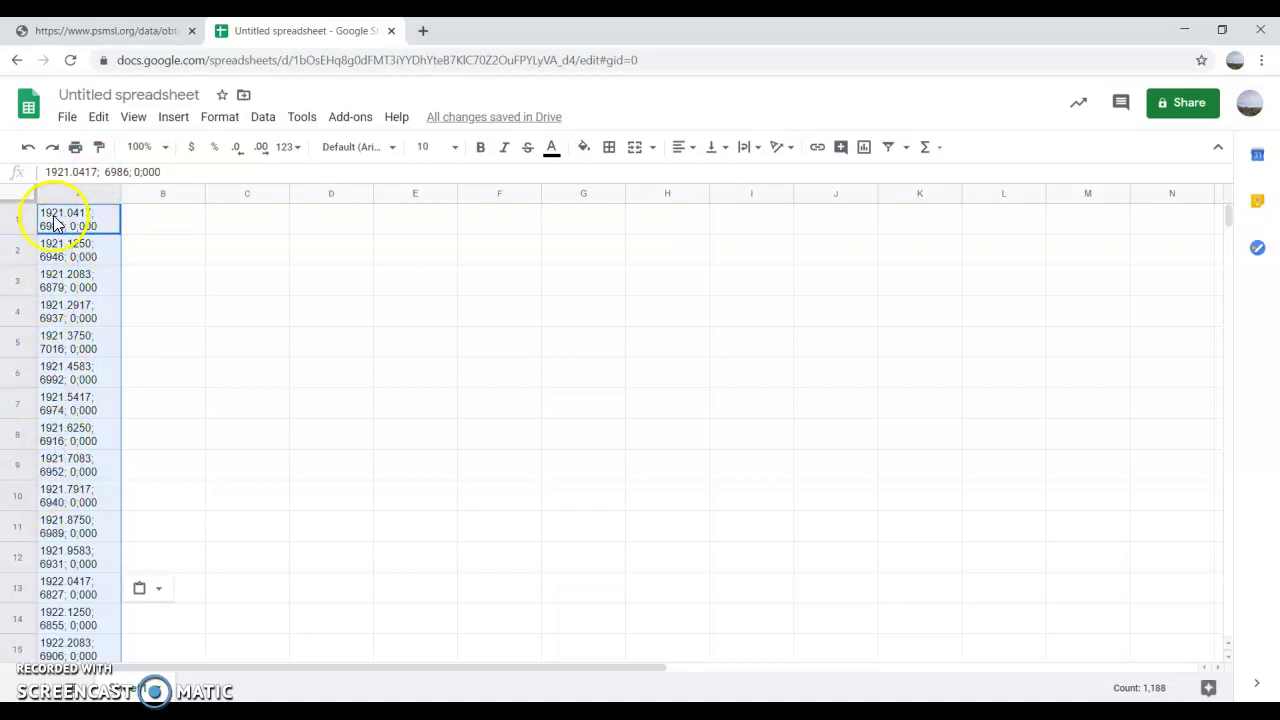
- Split the pasted text into columns A–D using a semicolon separator
left_click(262, 118)
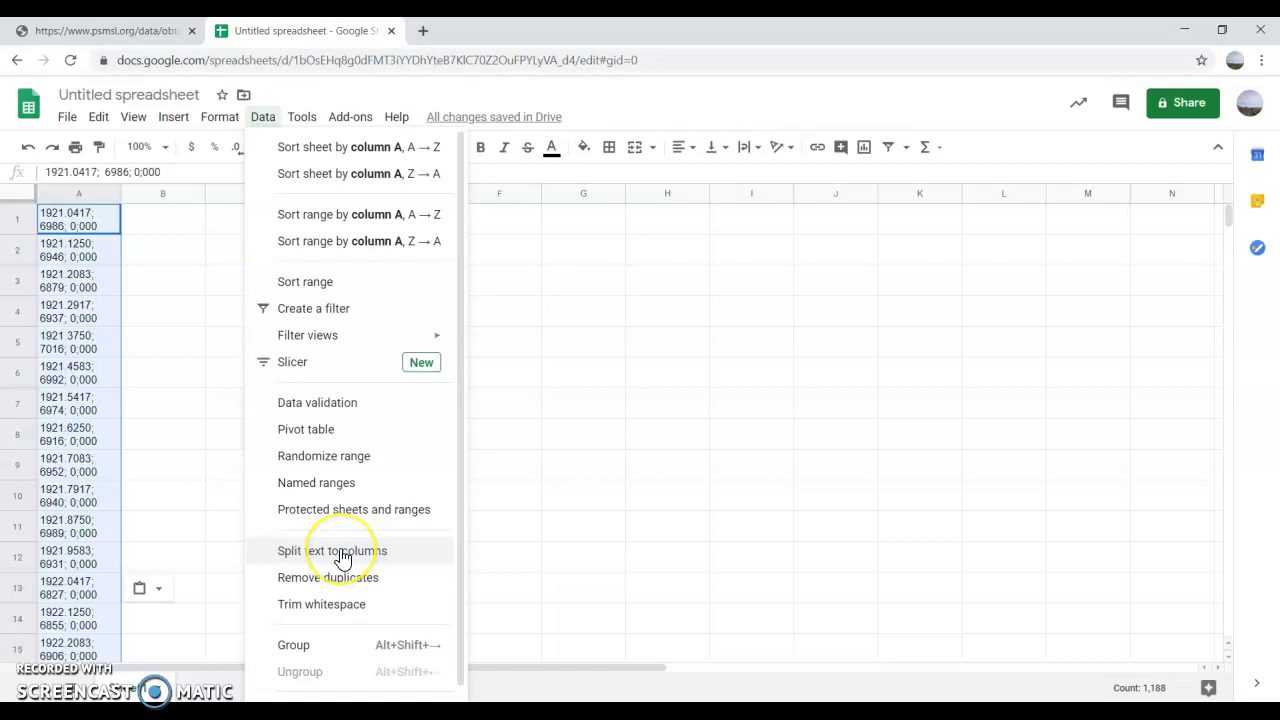
left_click(340, 553)
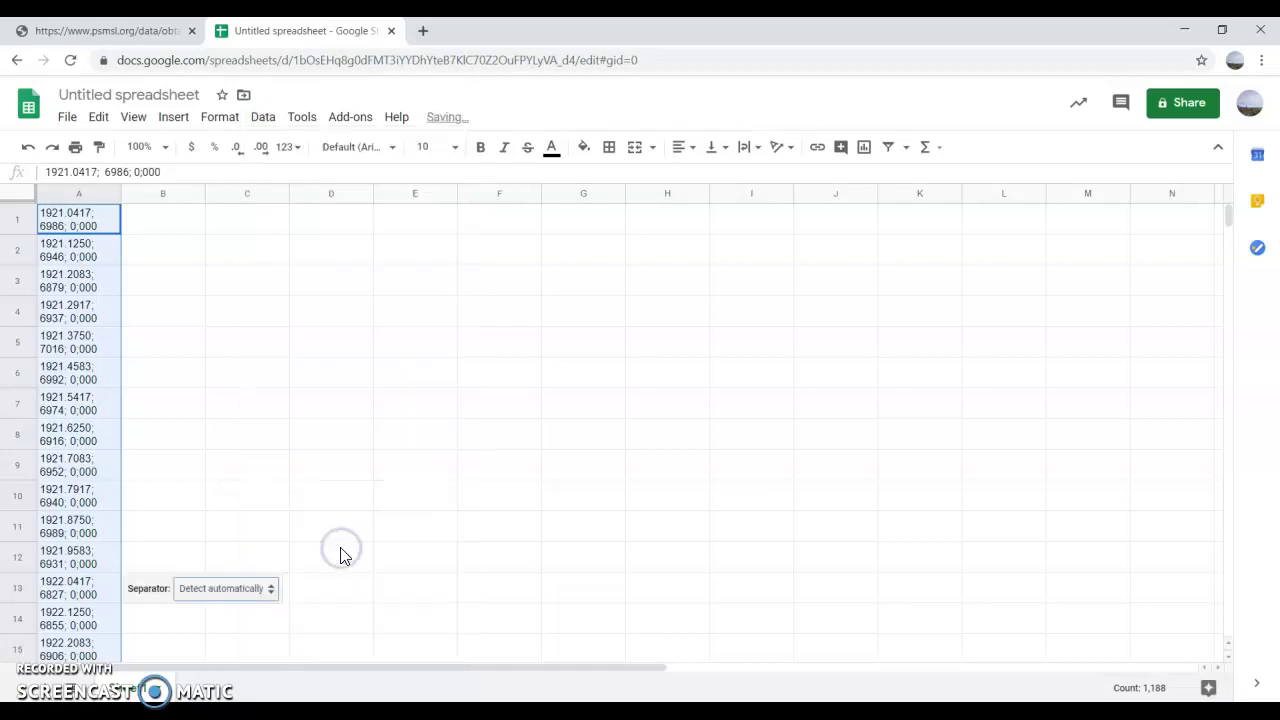
left_click(270, 590)
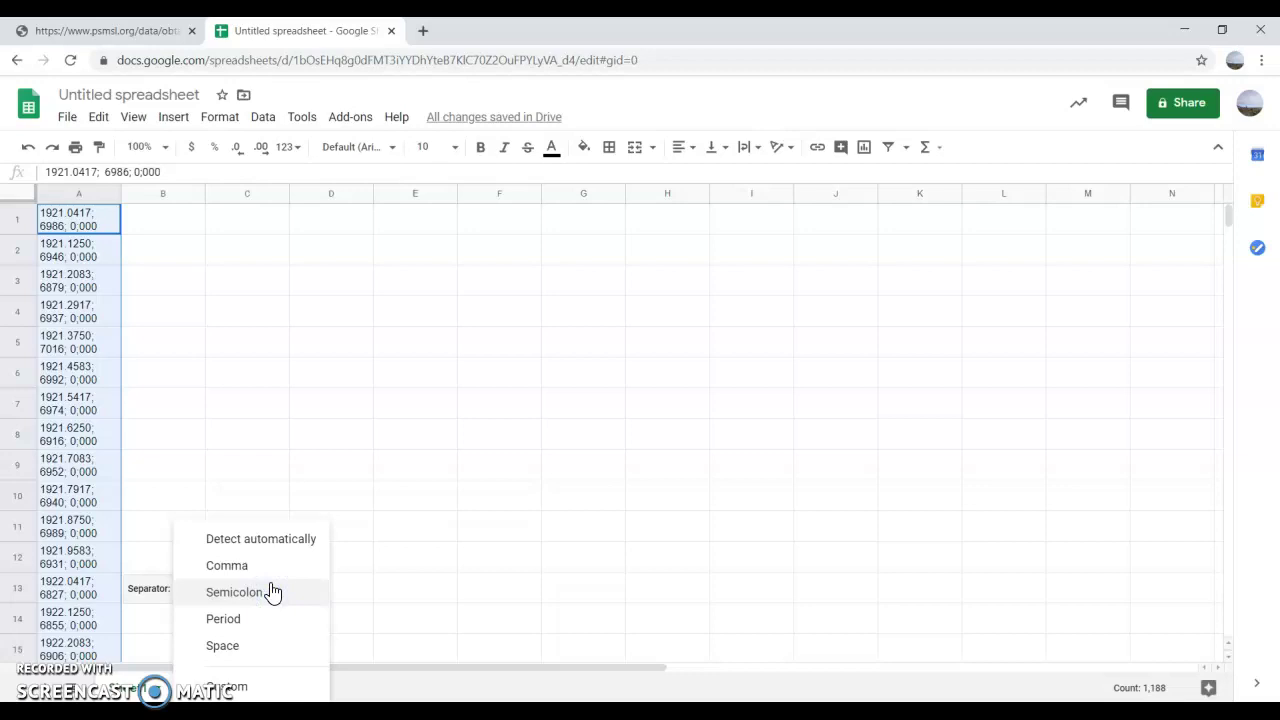
left_click(225, 593)
left_click(257, 595)
left_click(257, 595)
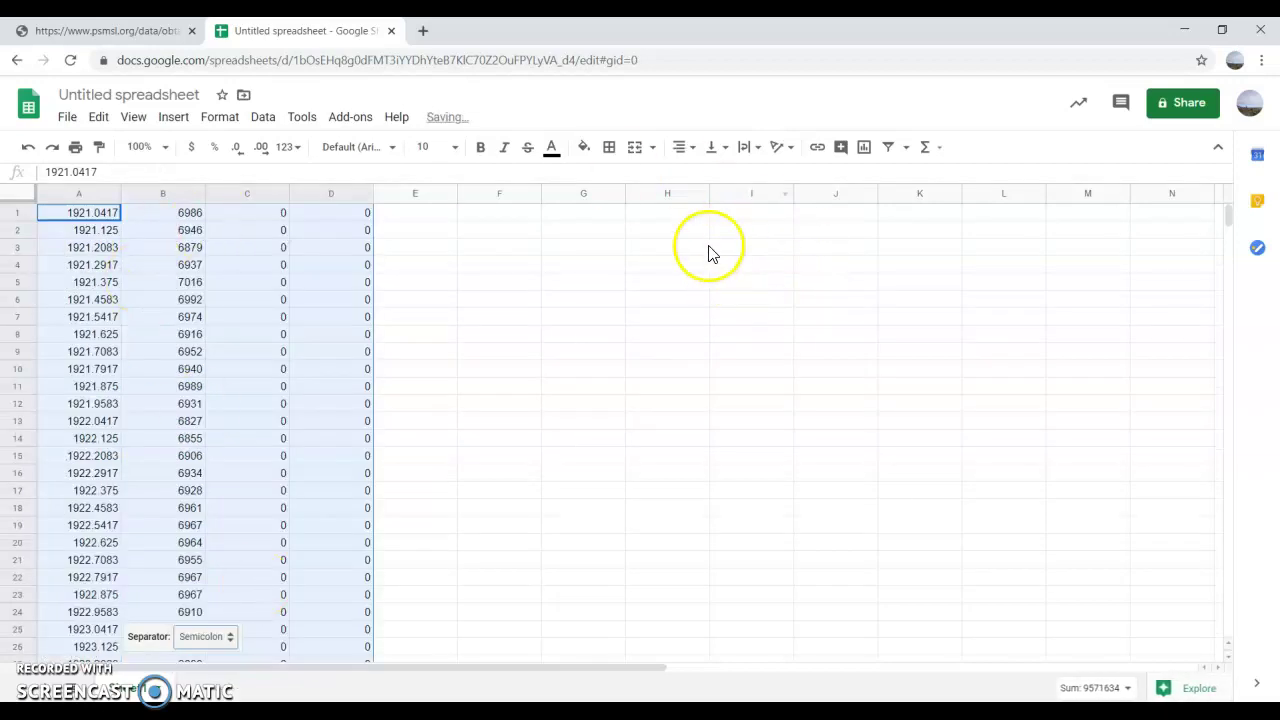
left_click(523, 232)
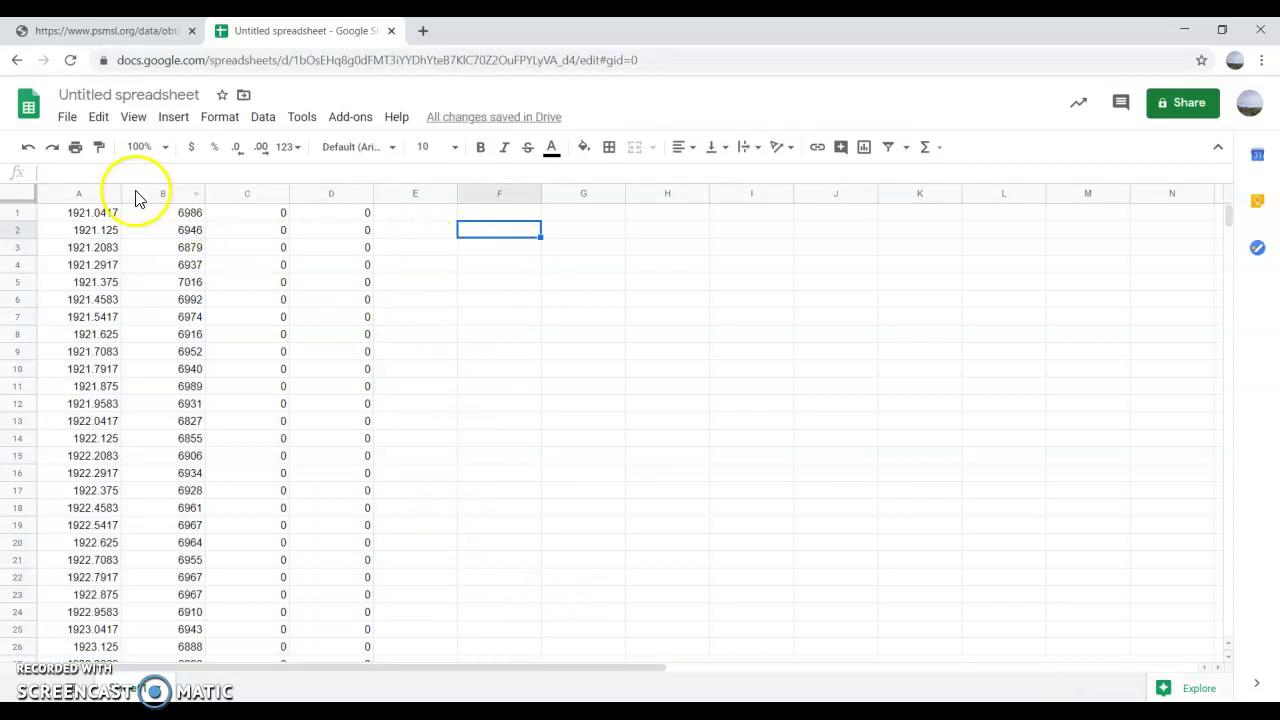
- Insert a line chart of columns A and B and place it over columns F–K
left_click(57, 192)
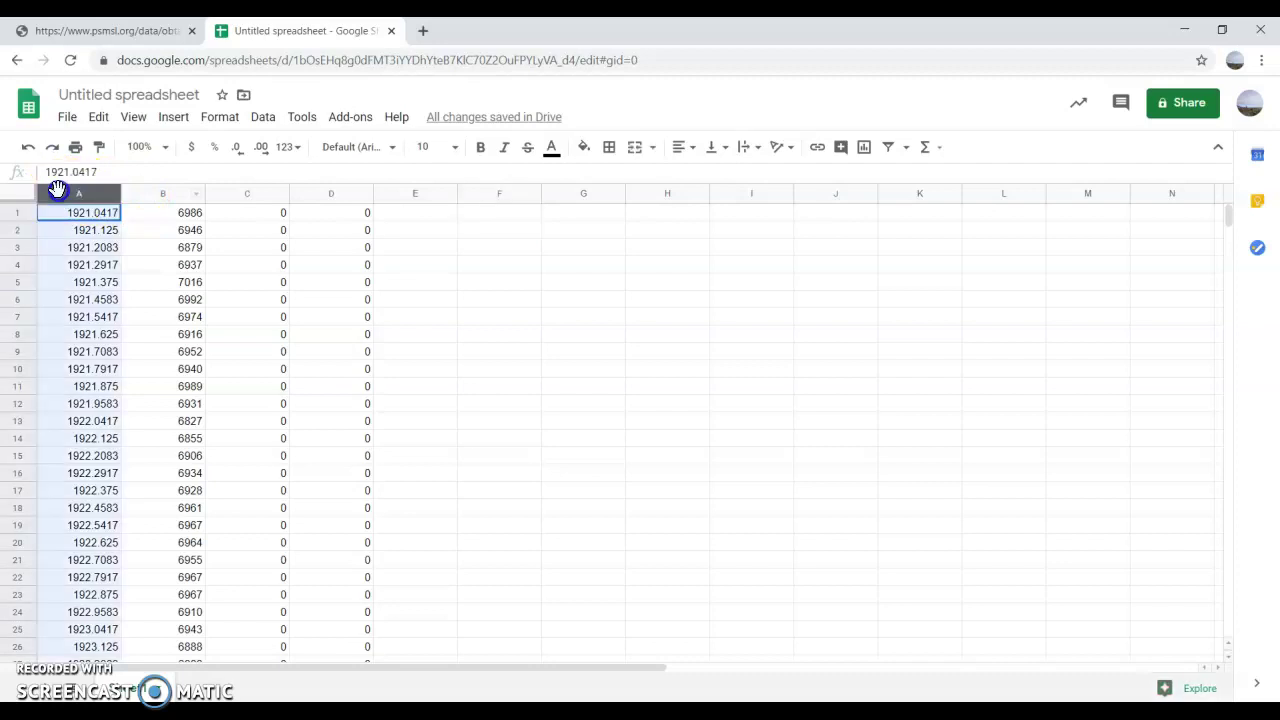
left_click_drag(87, 187, 143, 189)
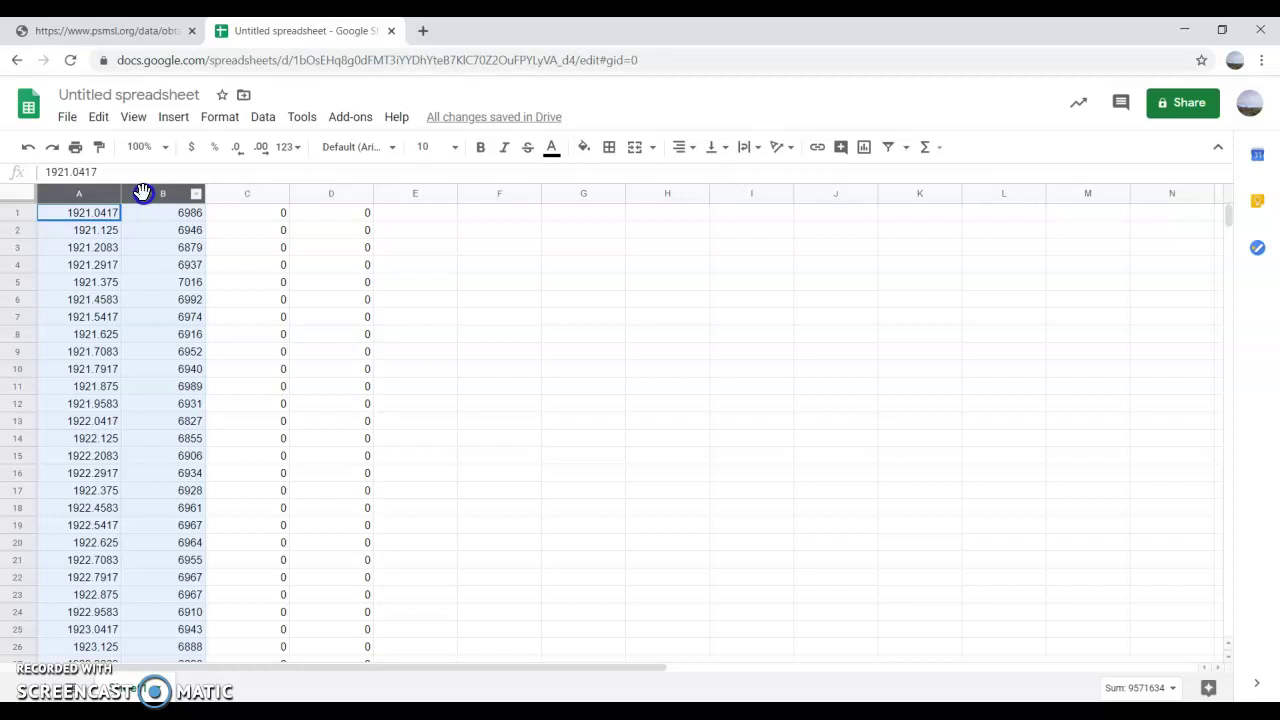
left_click(180, 118)
left_click(203, 214)
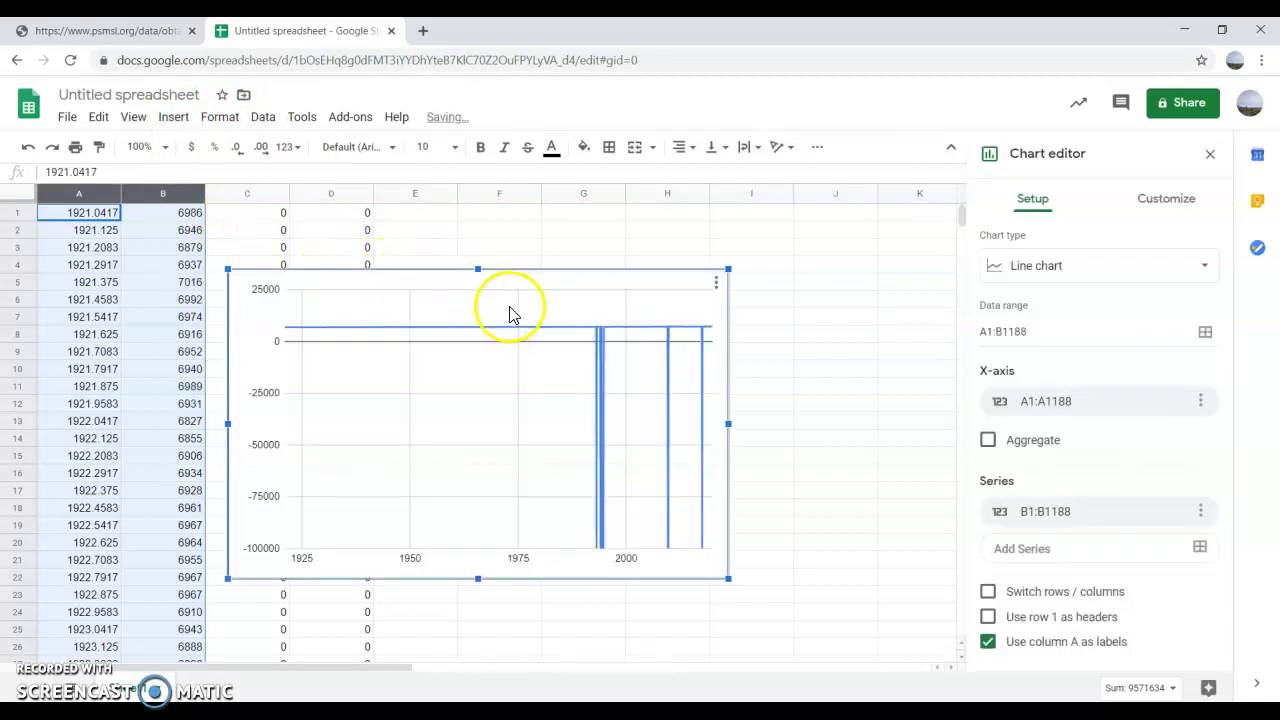
left_click_drag(530, 275, 730, 228)
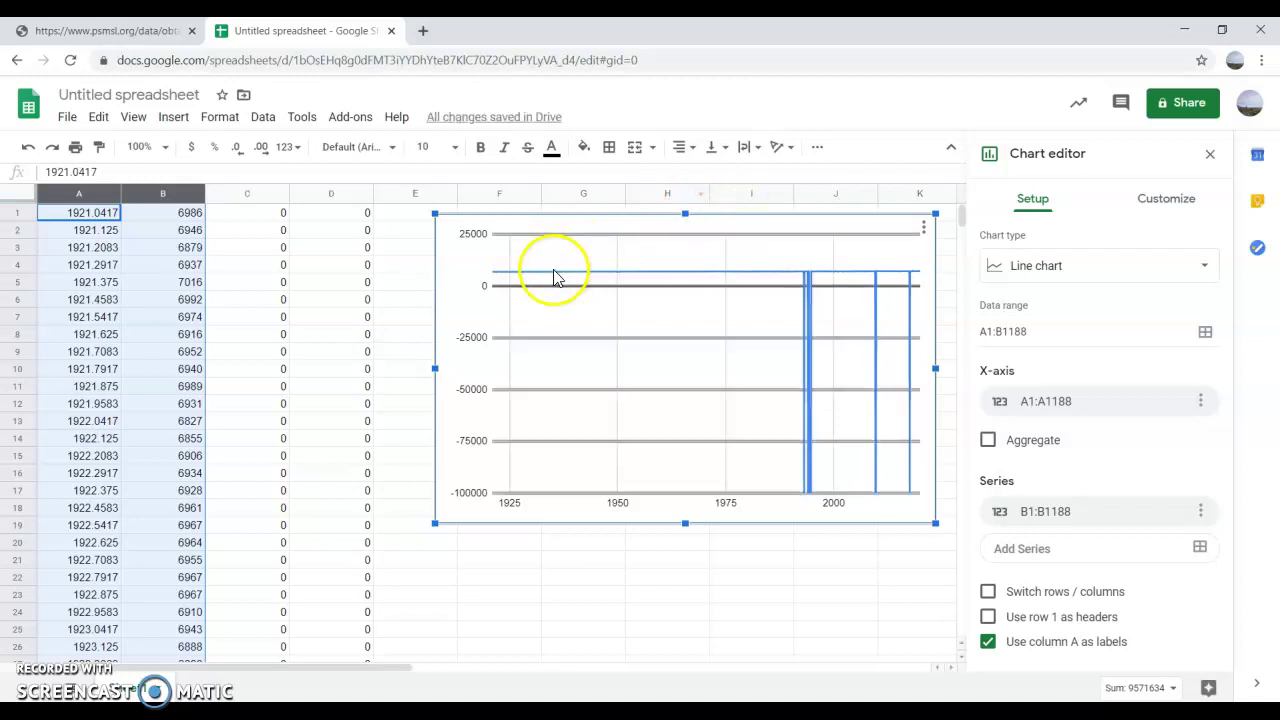
left_click(488, 272)
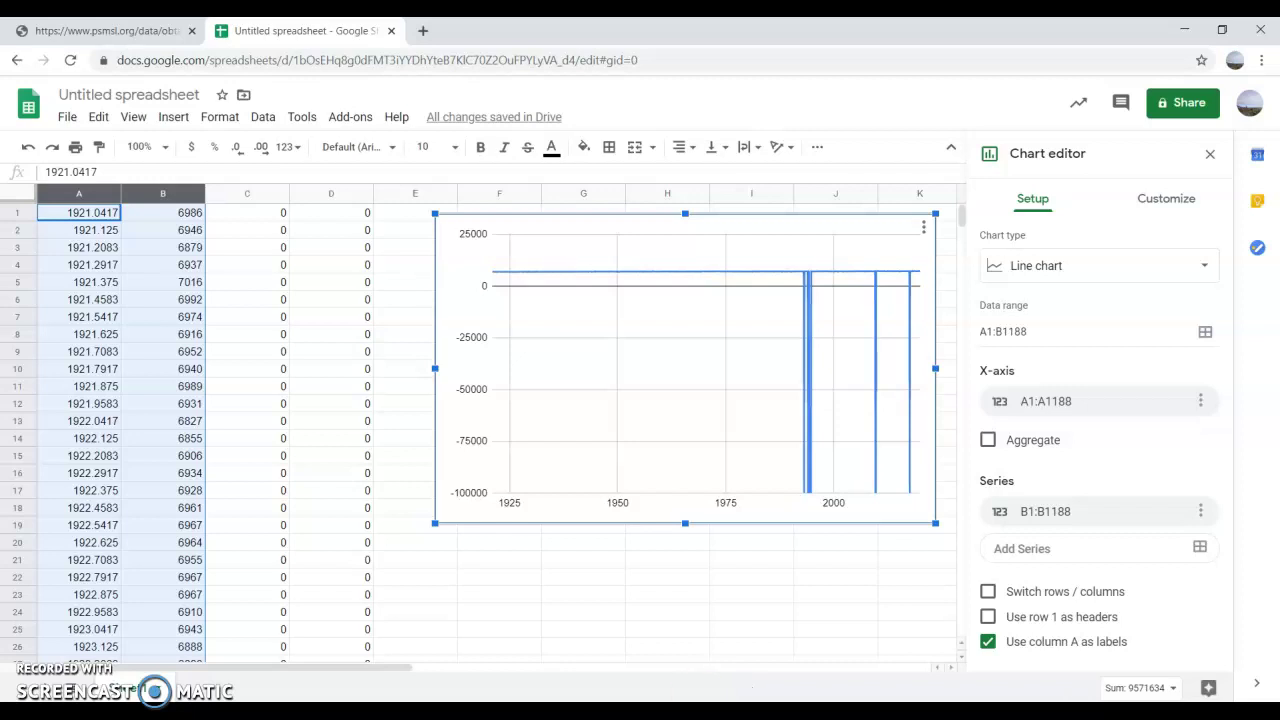
left_click(394, 215)
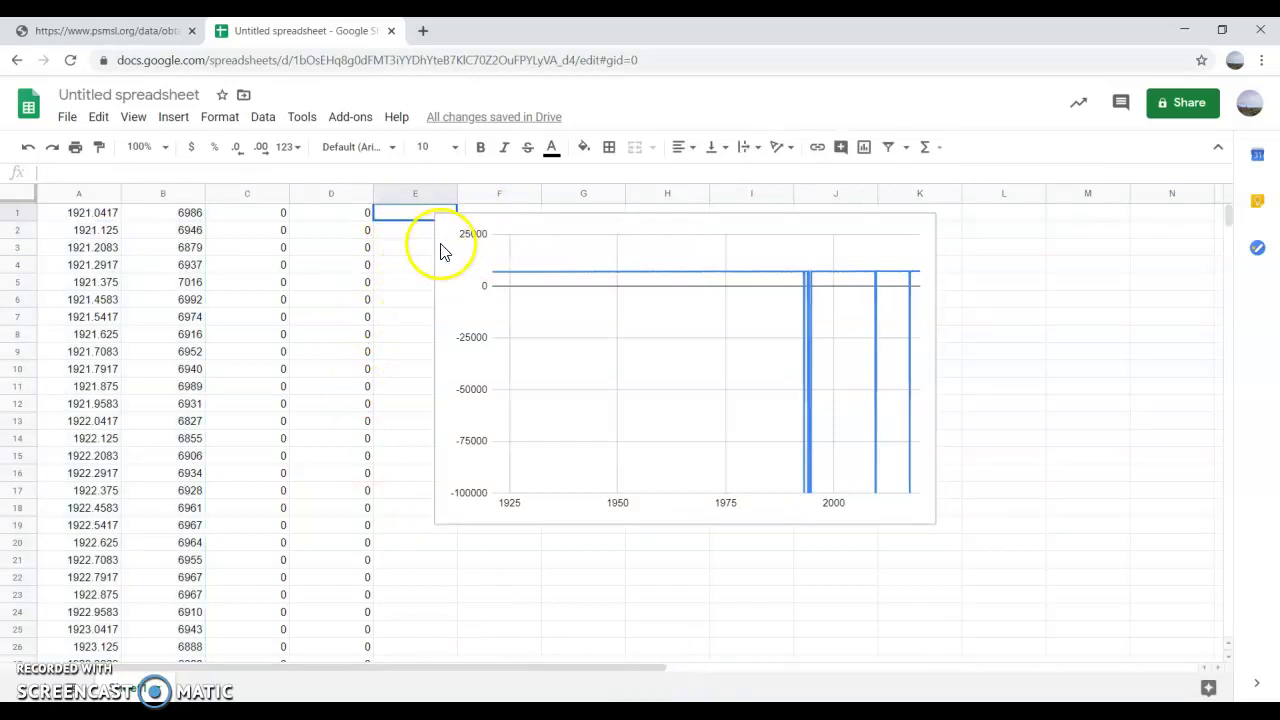
- Replace all 11 occurrences of -99999 in column B with nothing
left_click(150, 194)
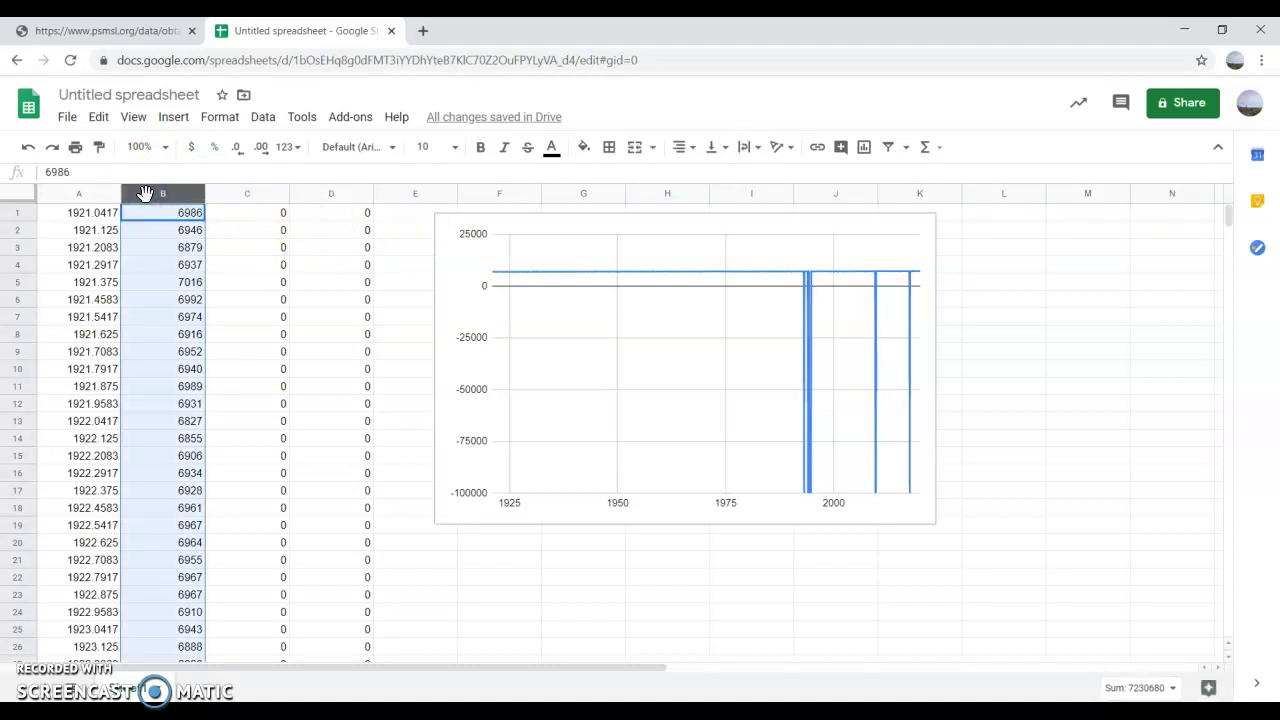
left_click(97, 117)
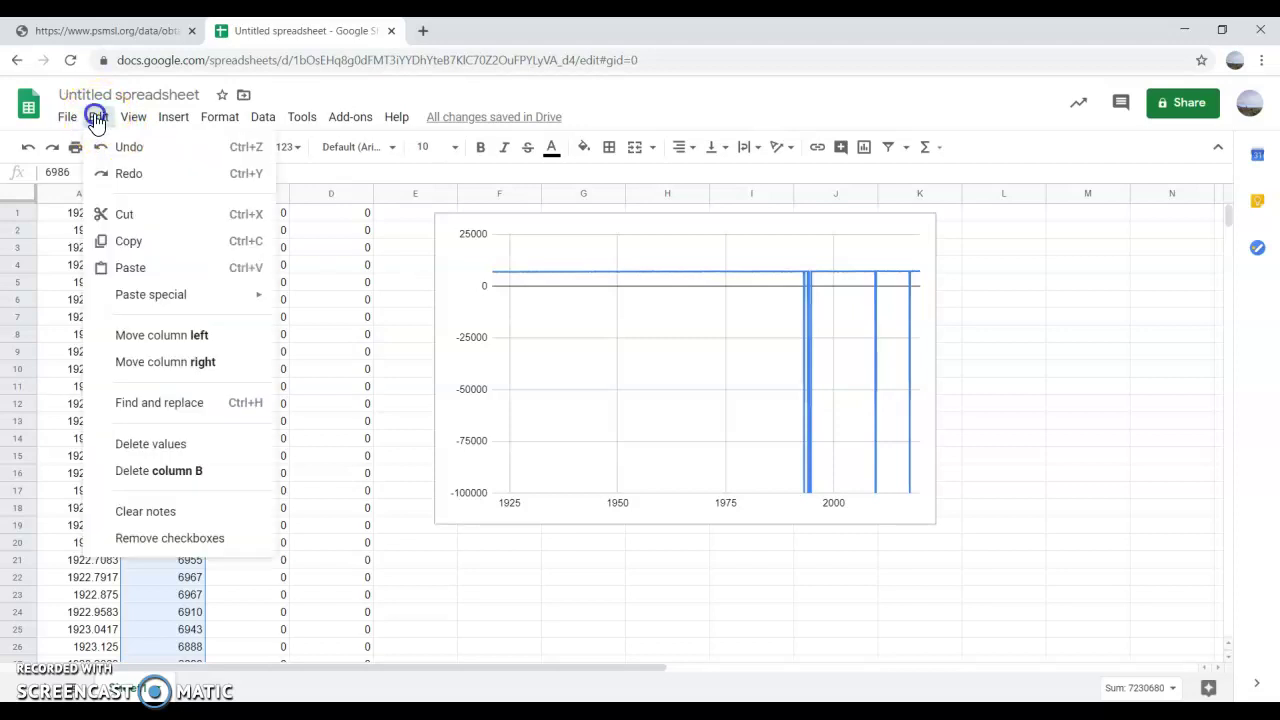
left_click(141, 403)
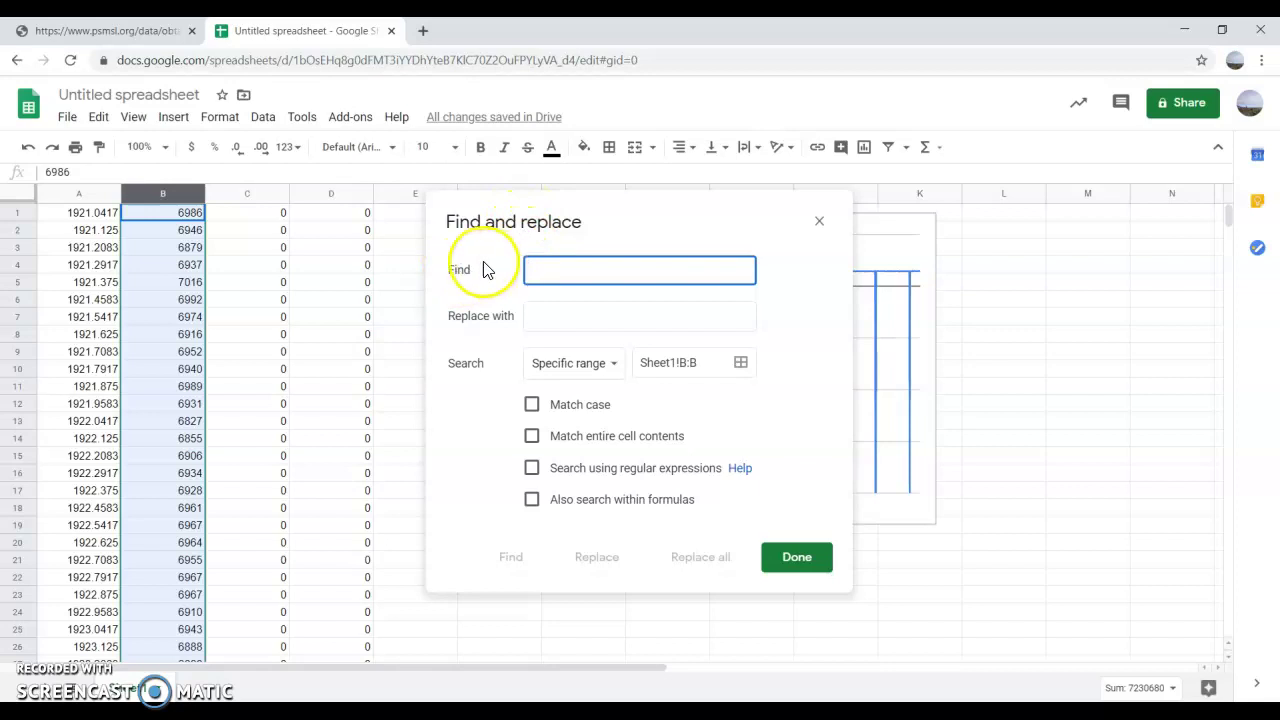
type("-99999")
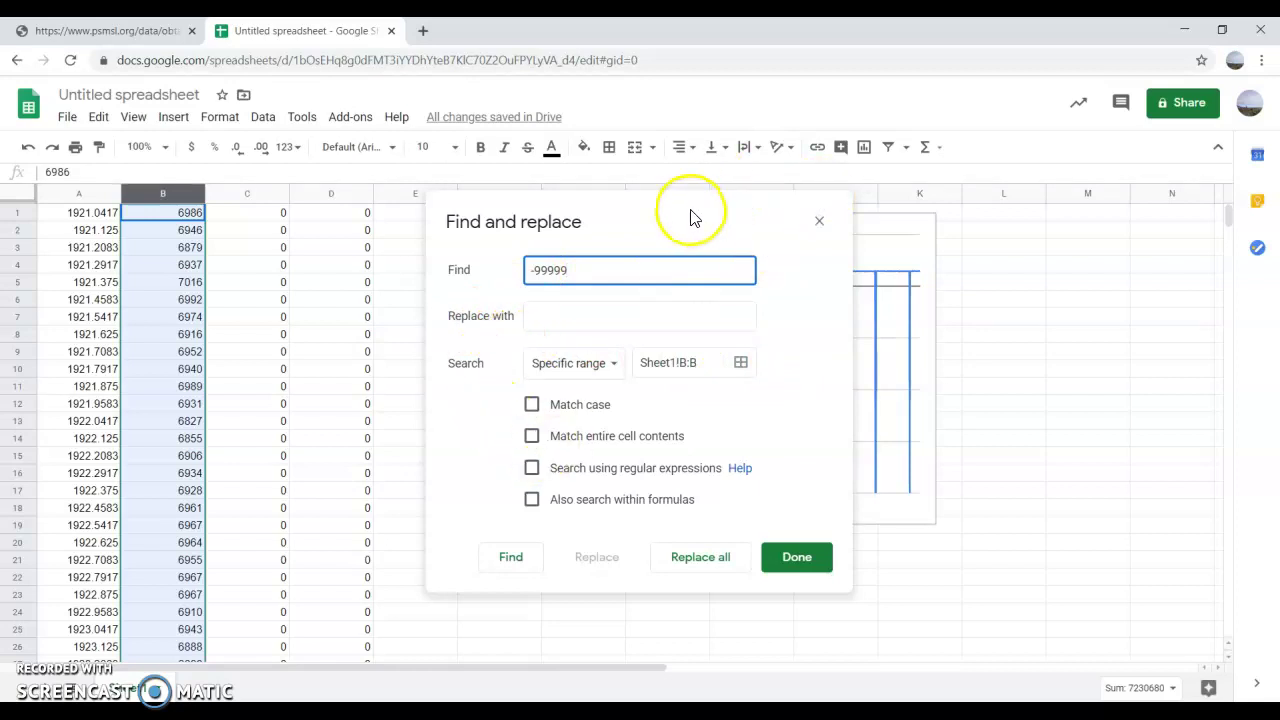
left_click_drag(690, 215, 1208, 199)
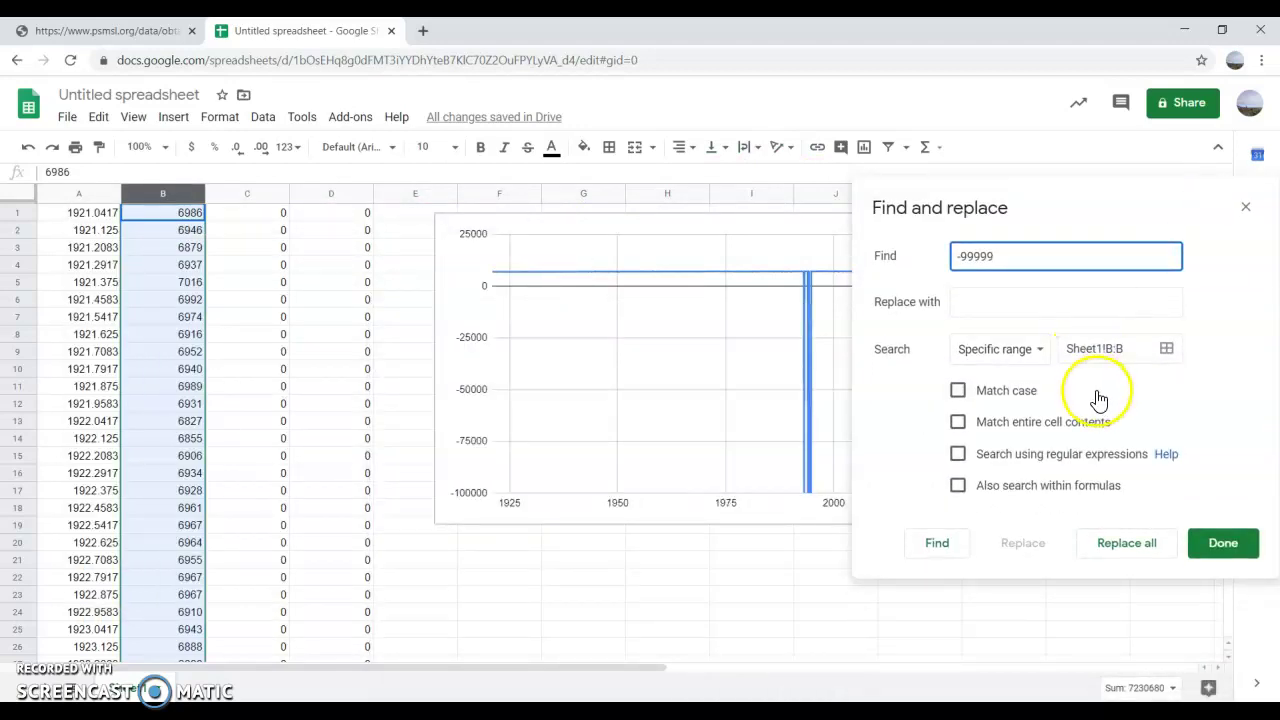
left_click(1117, 543)
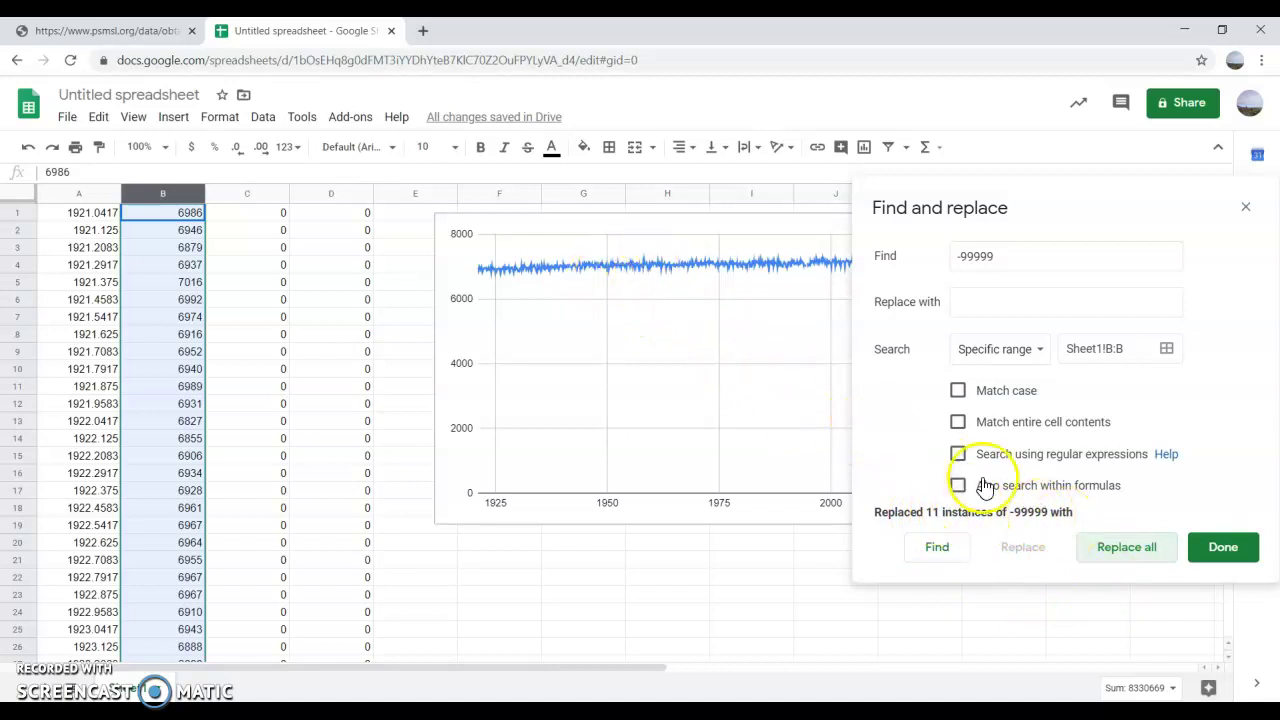
- Close Find and replace, shift the chart slightly right and inspect points on the line
left_click(1216, 546)
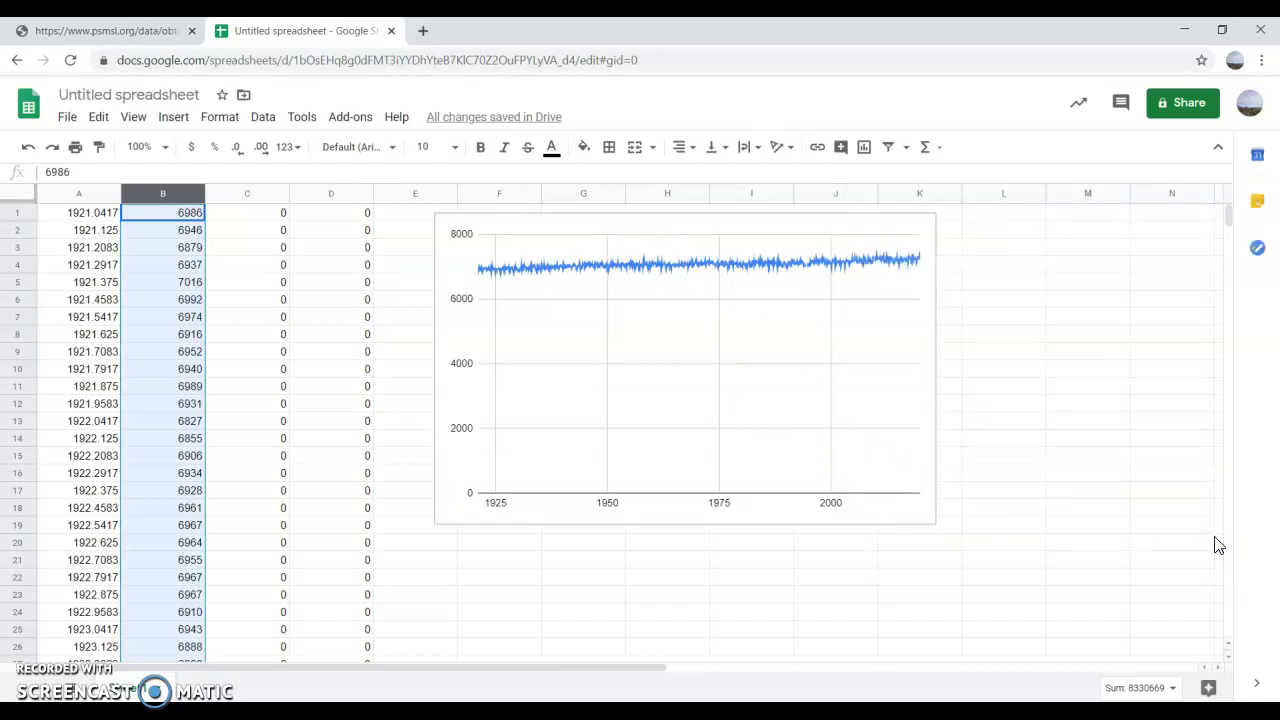
left_click(566, 225)
left_click_drag(611, 232, 706, 239)
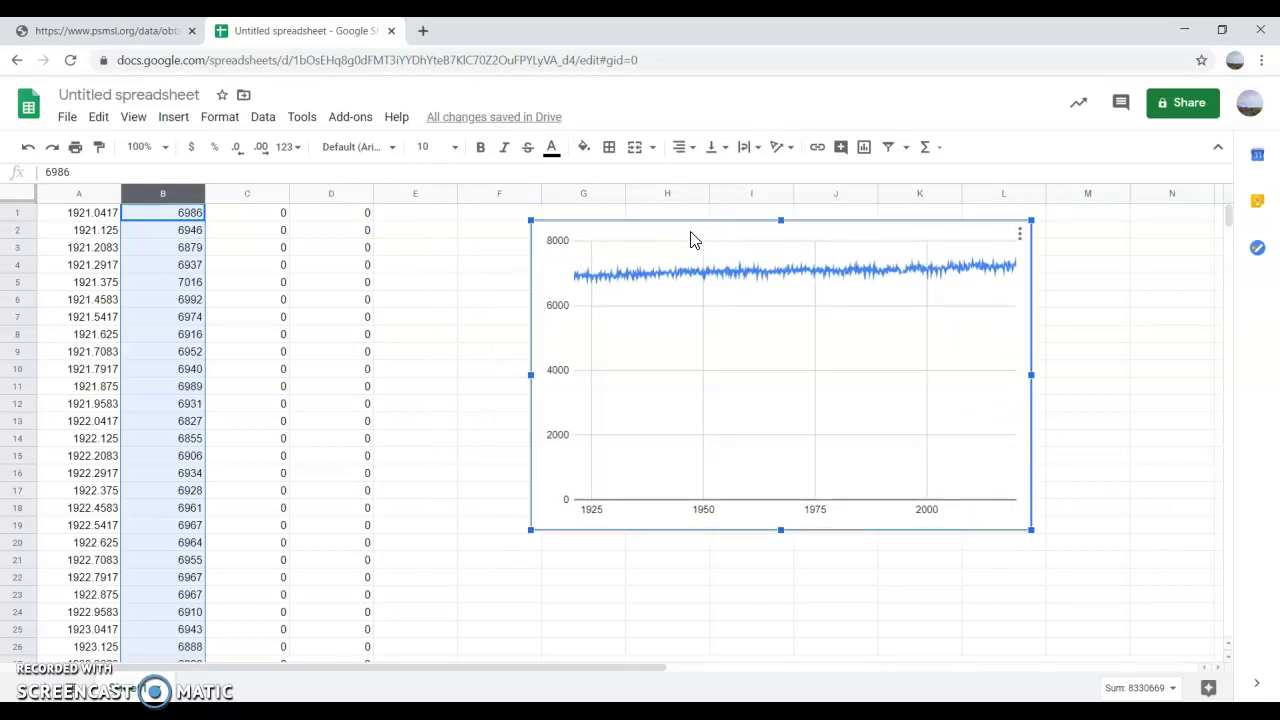
left_click(650, 278)
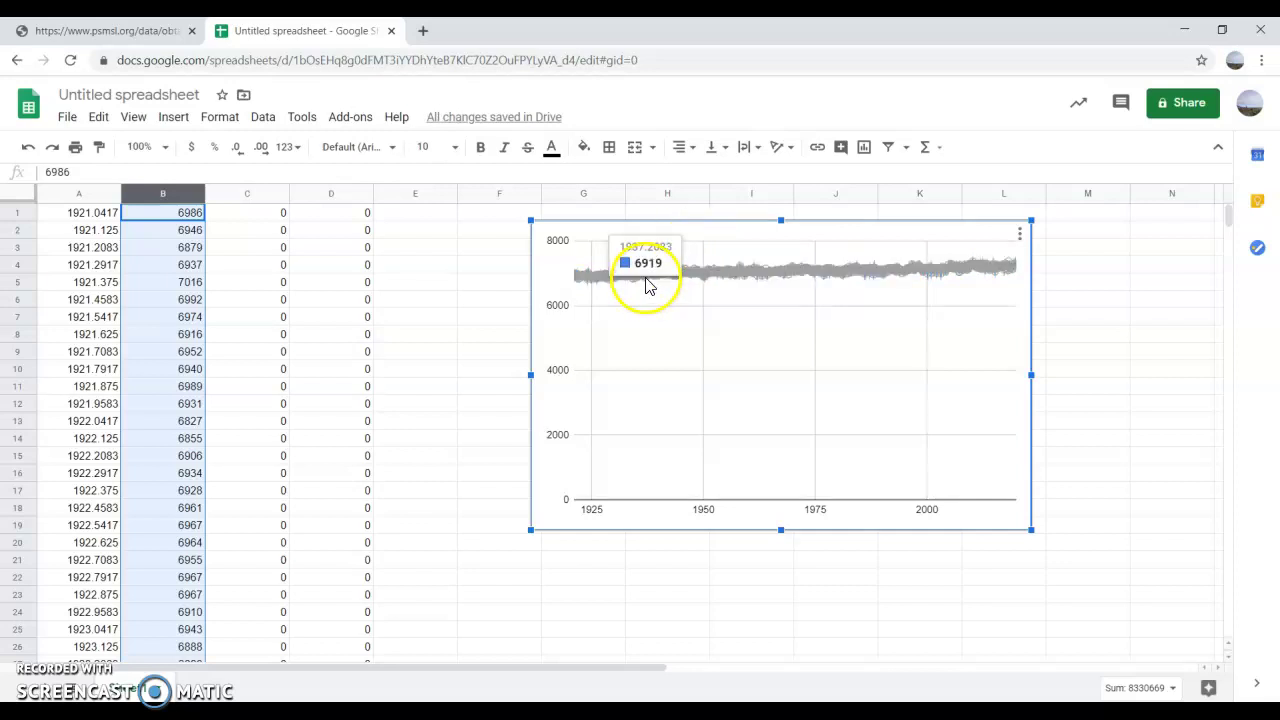
left_click(617, 385)
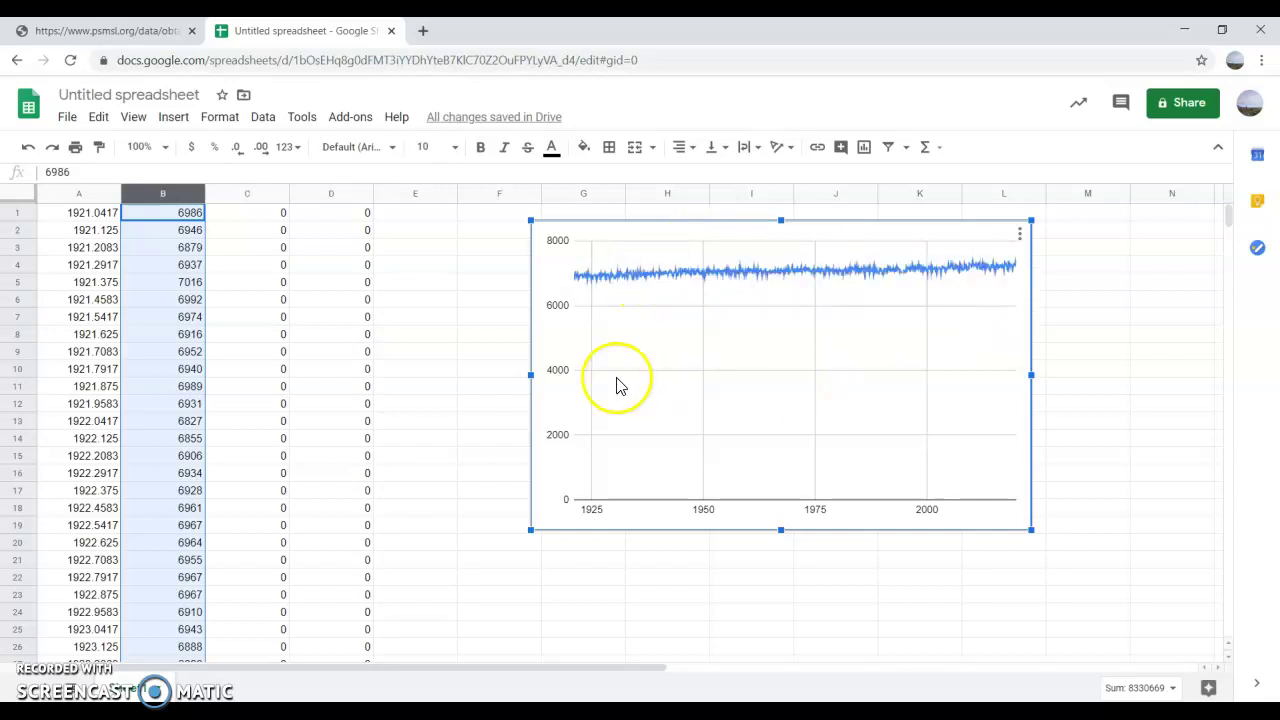
left_click(558, 308)
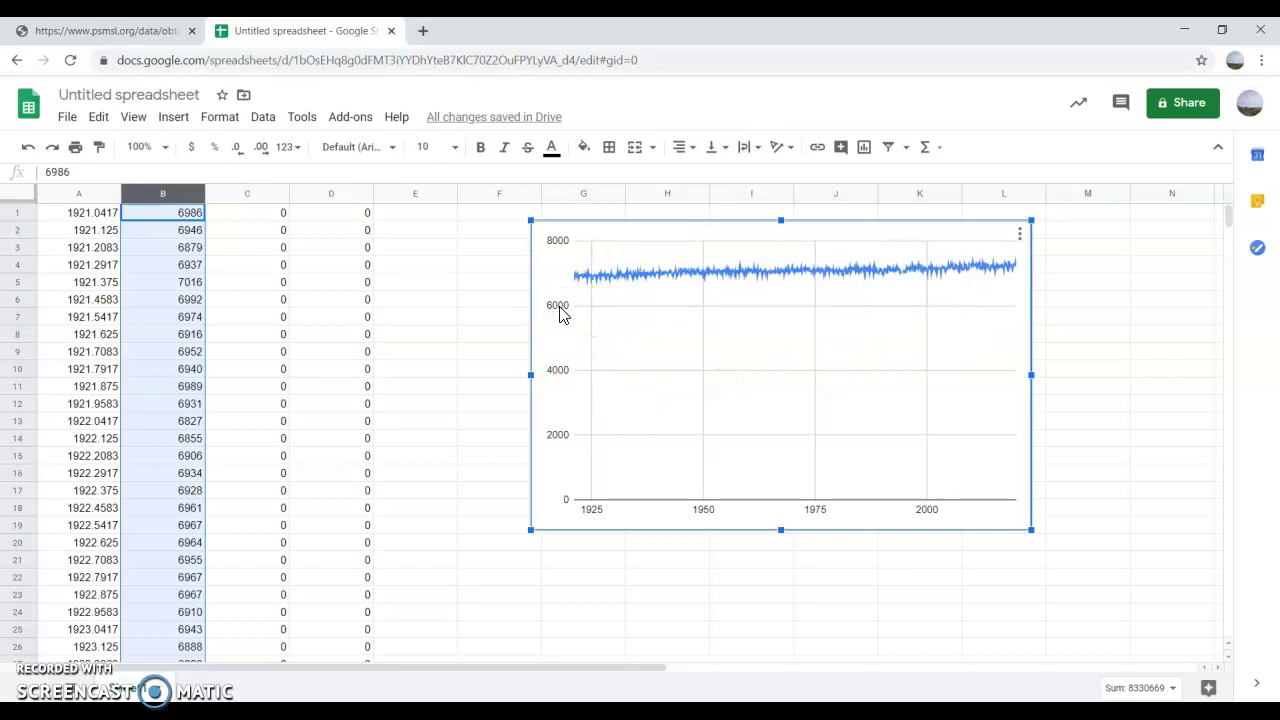
- Turn on a trendline for Line 1 with its equation label, 2.84*x + 1488
right_click(560, 315)
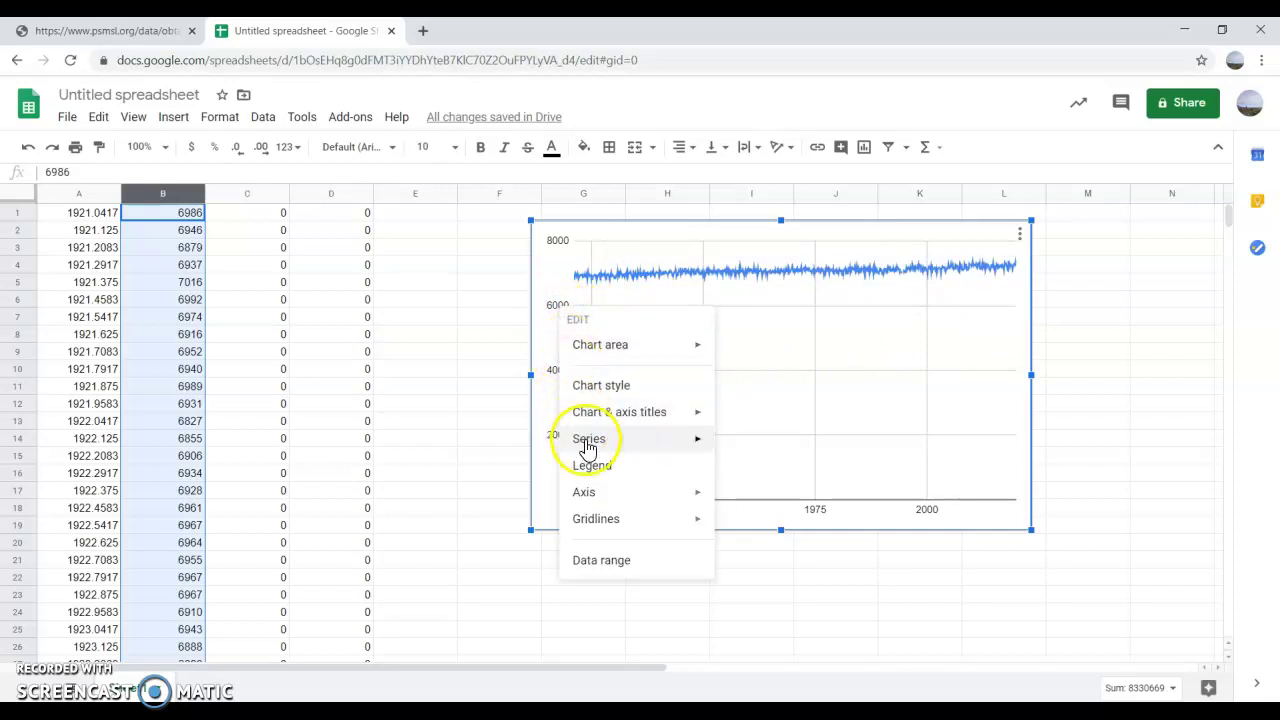
mouse_move(588, 440)
left_click(741, 447)
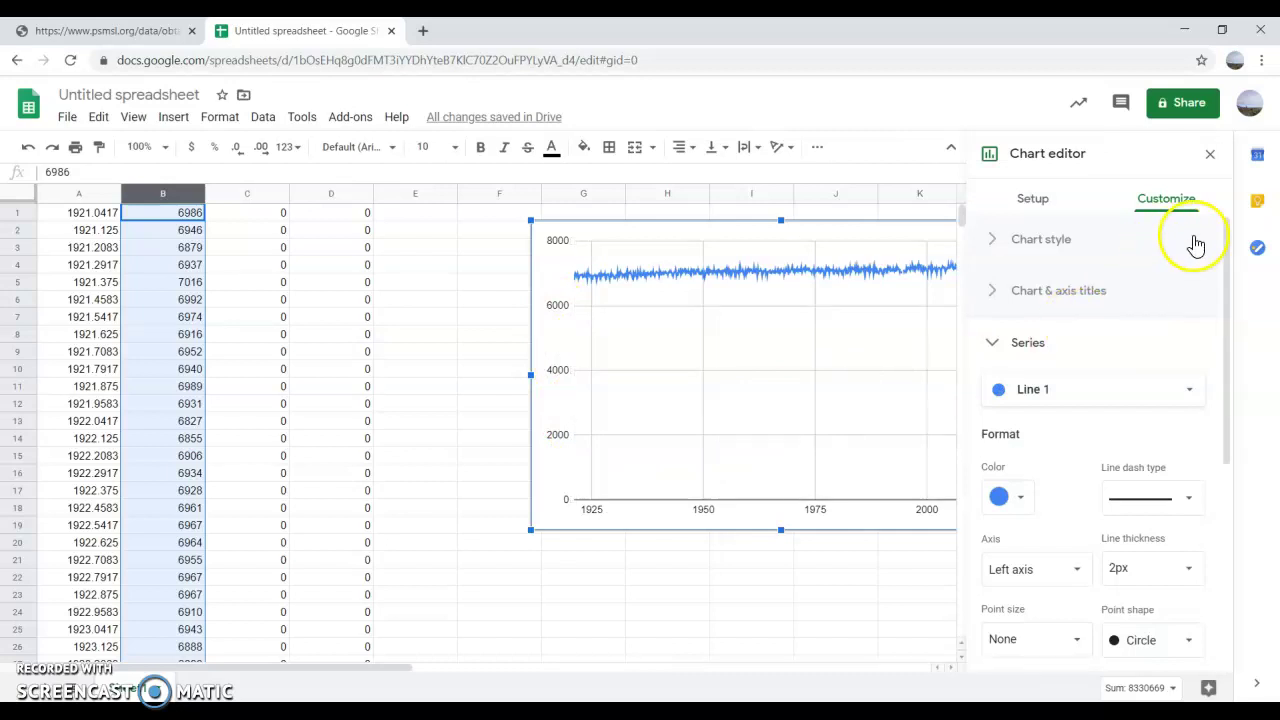
left_click_drag(1227, 232, 1203, 460)
left_click(990, 435)
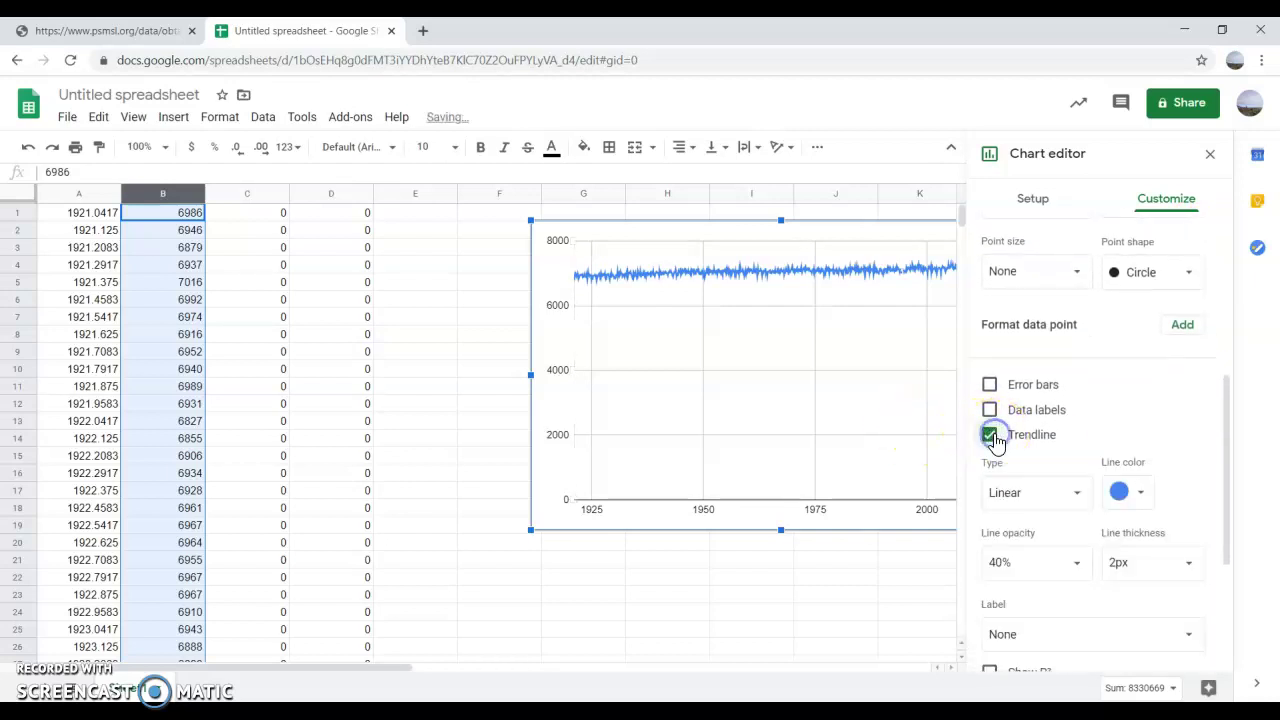
left_click_drag(1233, 391, 1221, 503)
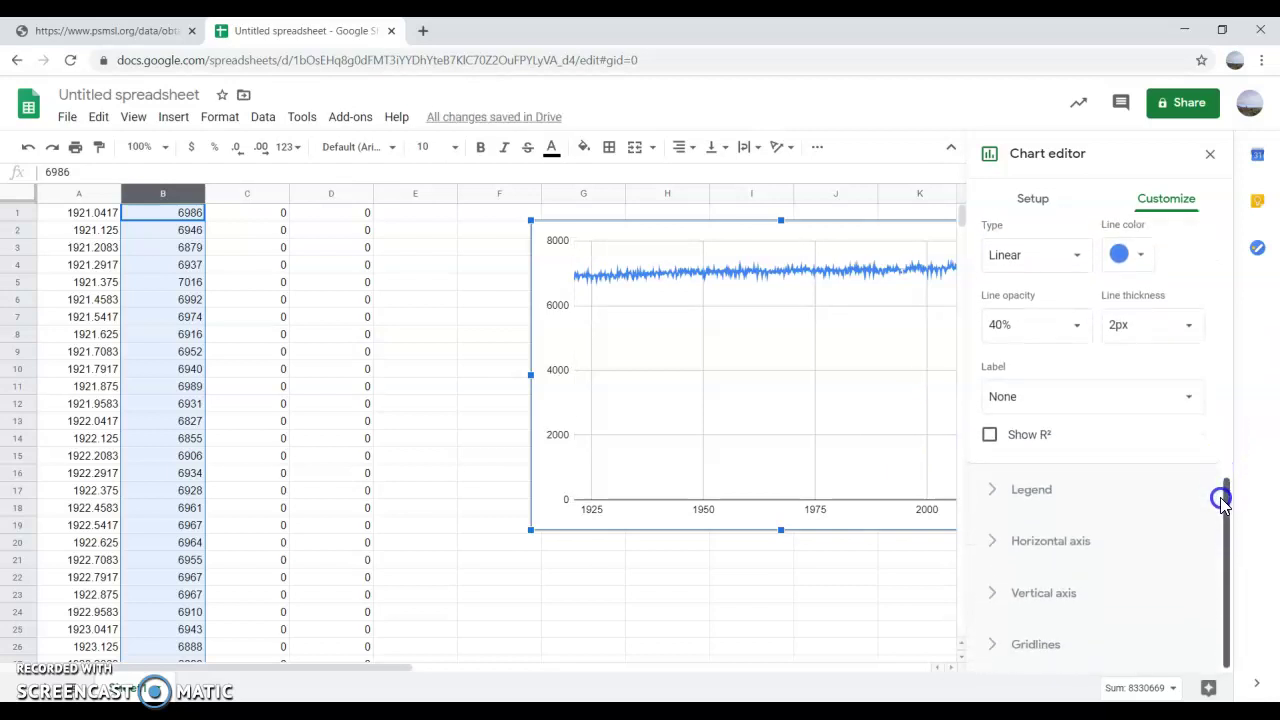
left_click(1190, 398)
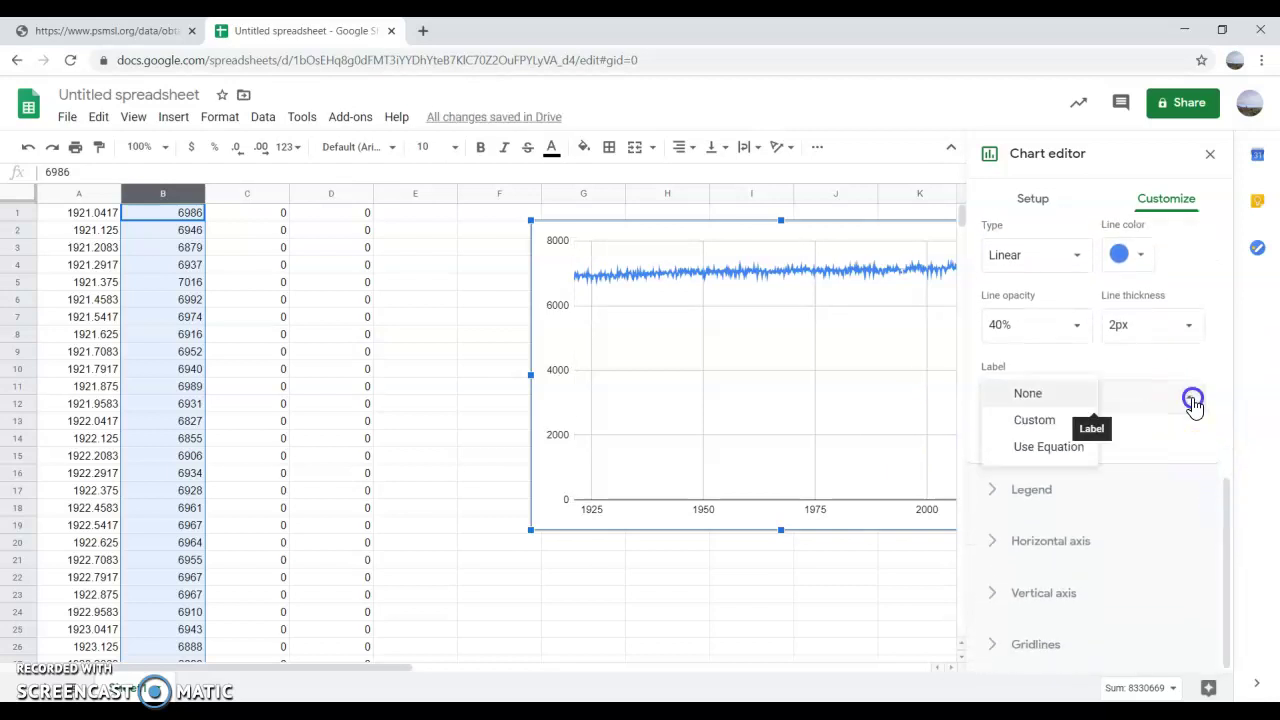
left_click(1068, 448)
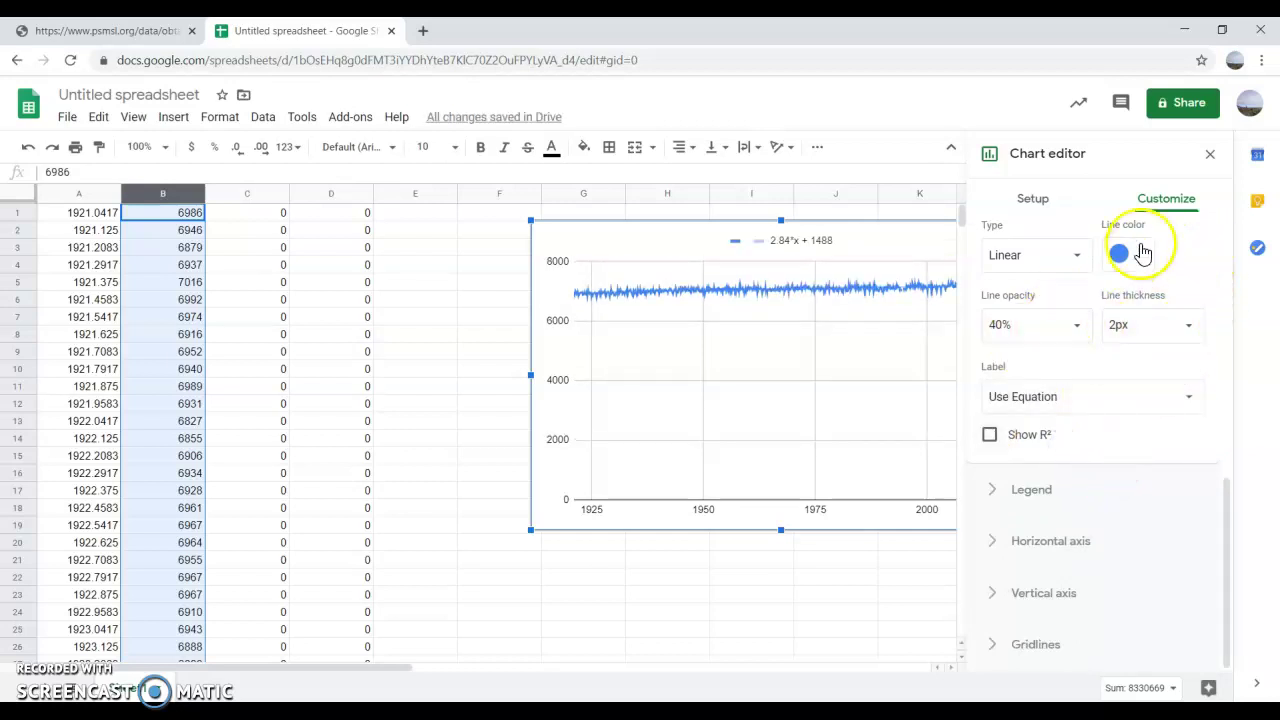
left_click(1210, 154)
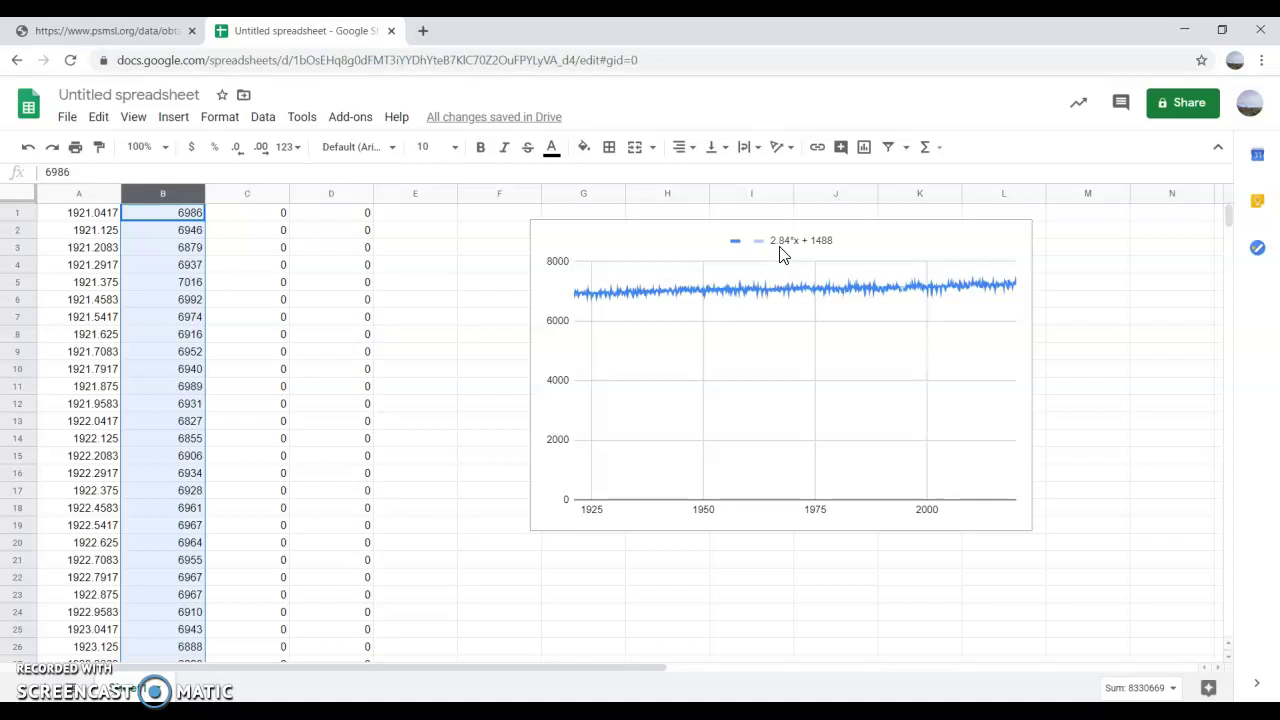
- Set the chart's vertical axis minimum to 6000, giving a 6000–7500 range
left_click(787, 253)
left_click(553, 328)
right_click(553, 328)
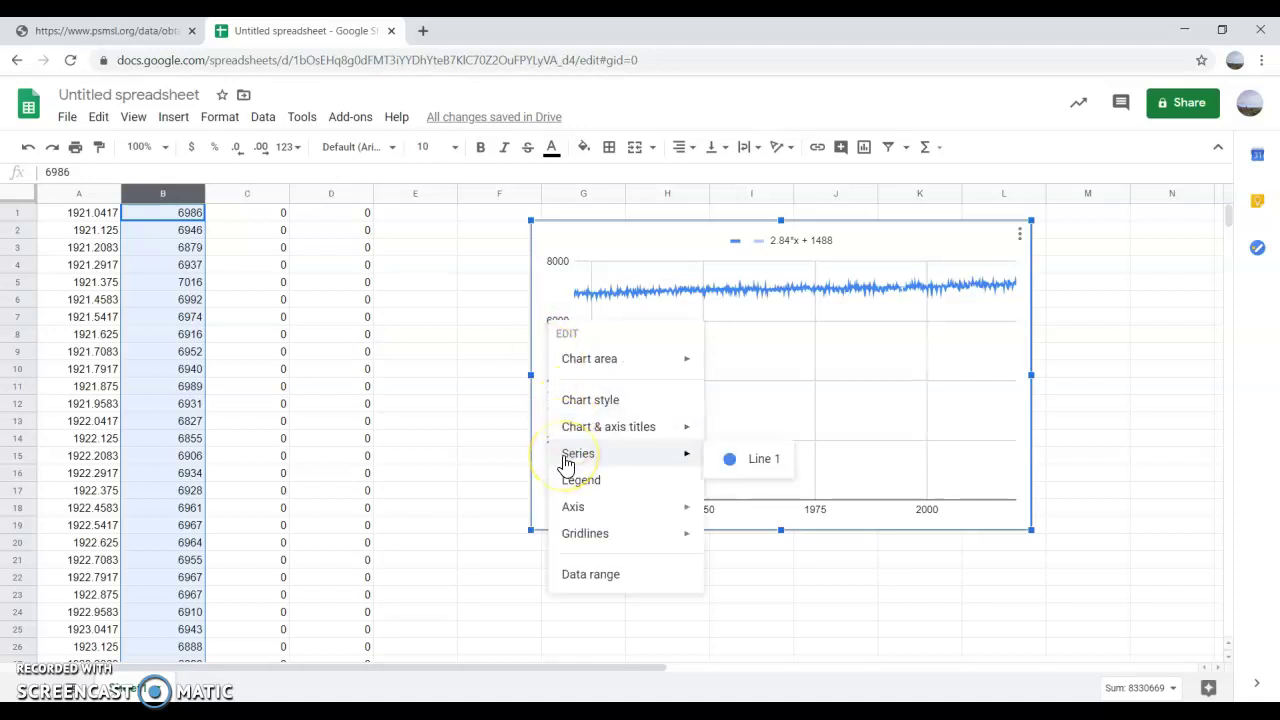
mouse_move(567, 507)
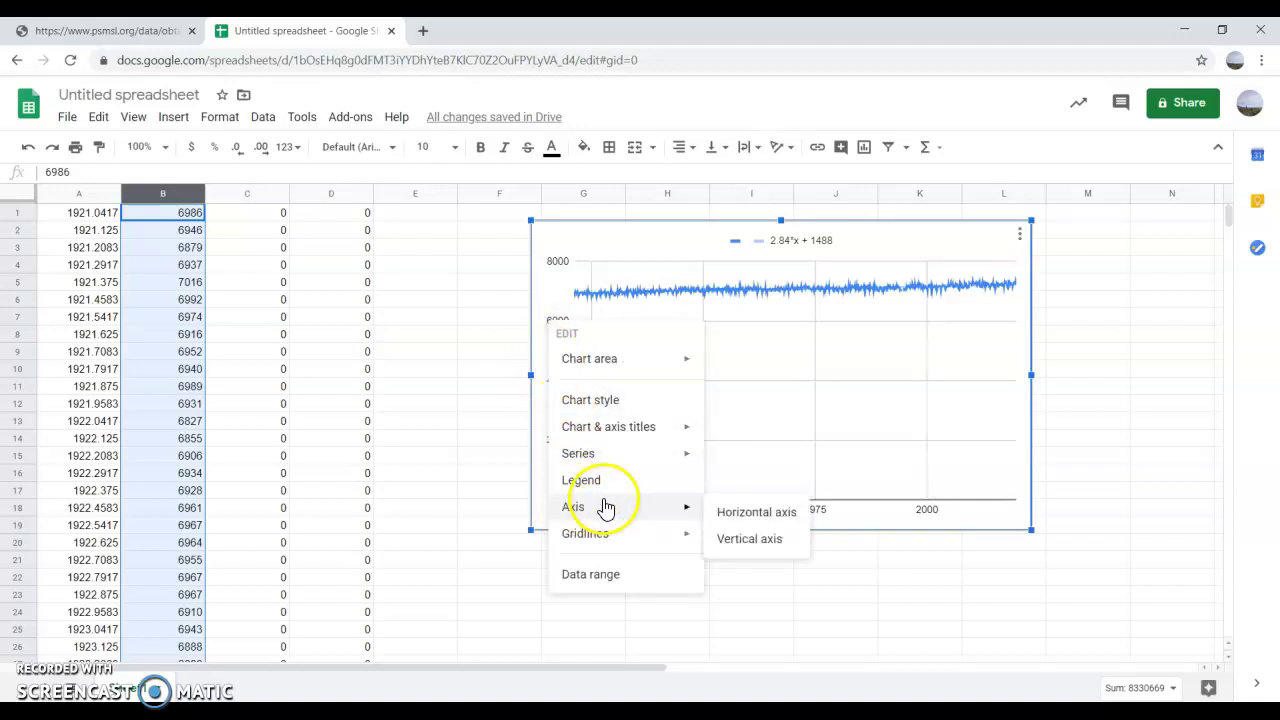
left_click(727, 547)
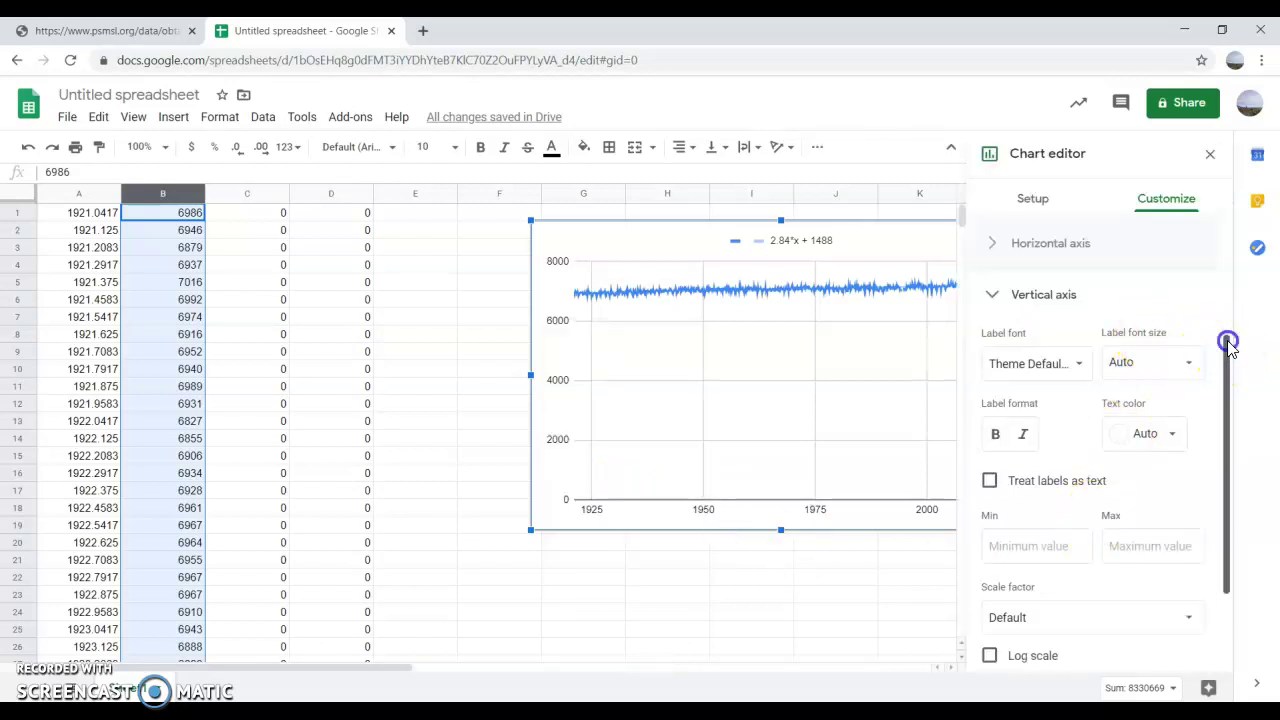
left_click_drag(1229, 346, 1228, 424)
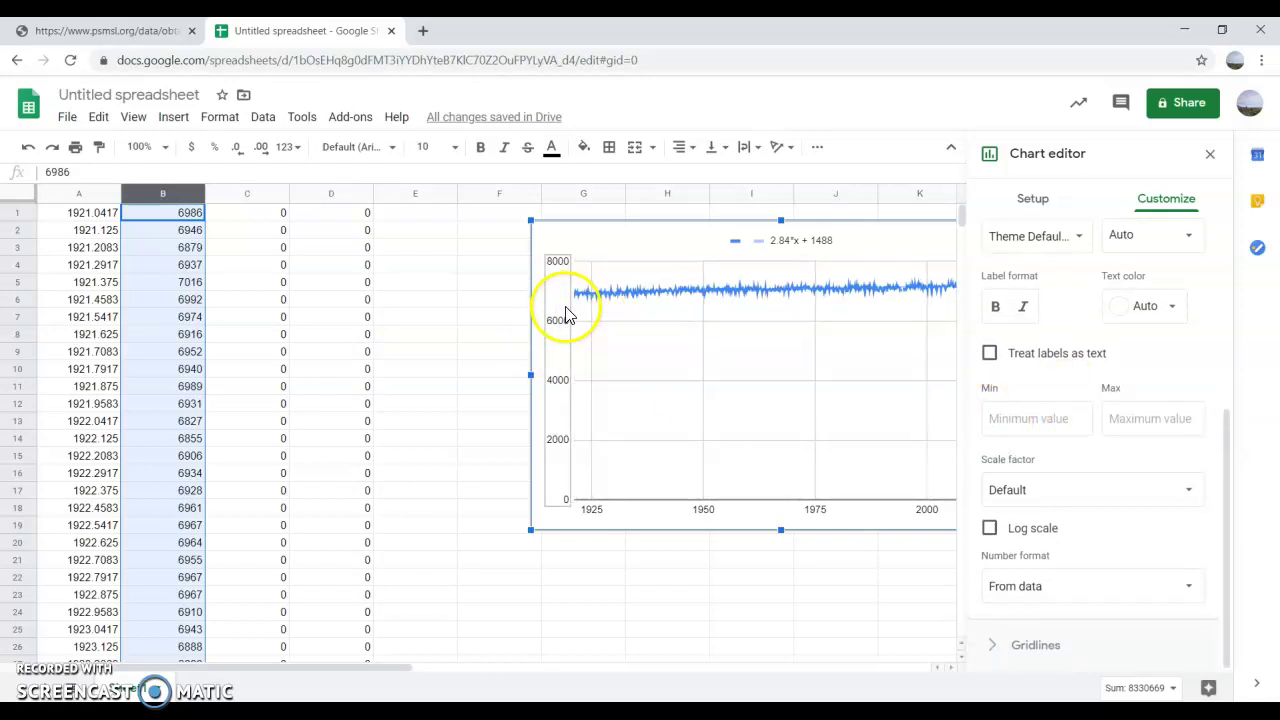
left_click(1011, 415)
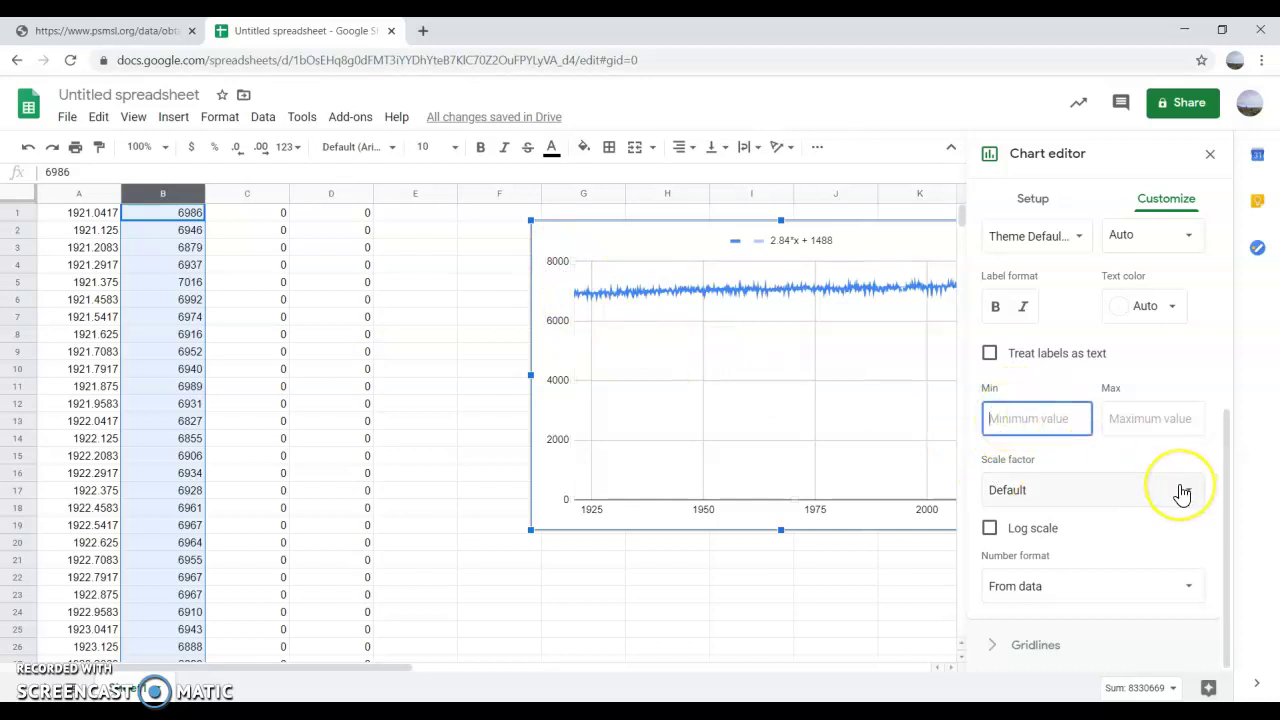
type("600")
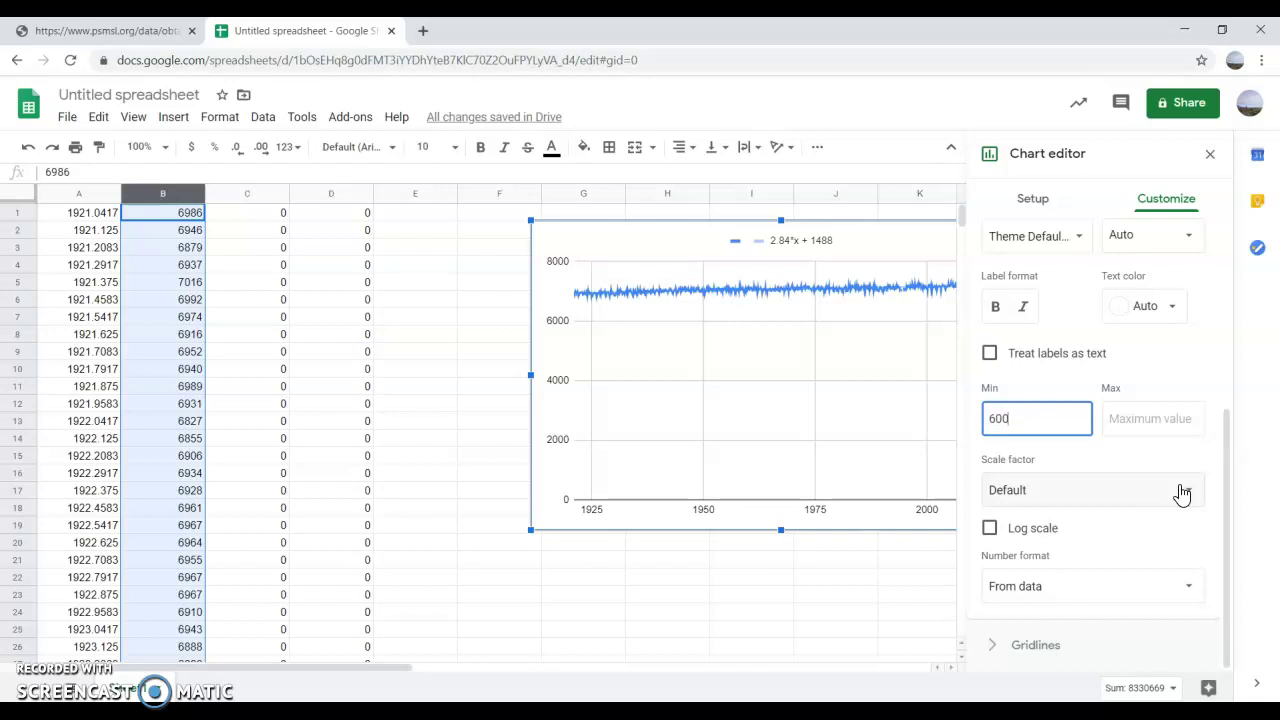
type("0")
left_click(1180, 372)
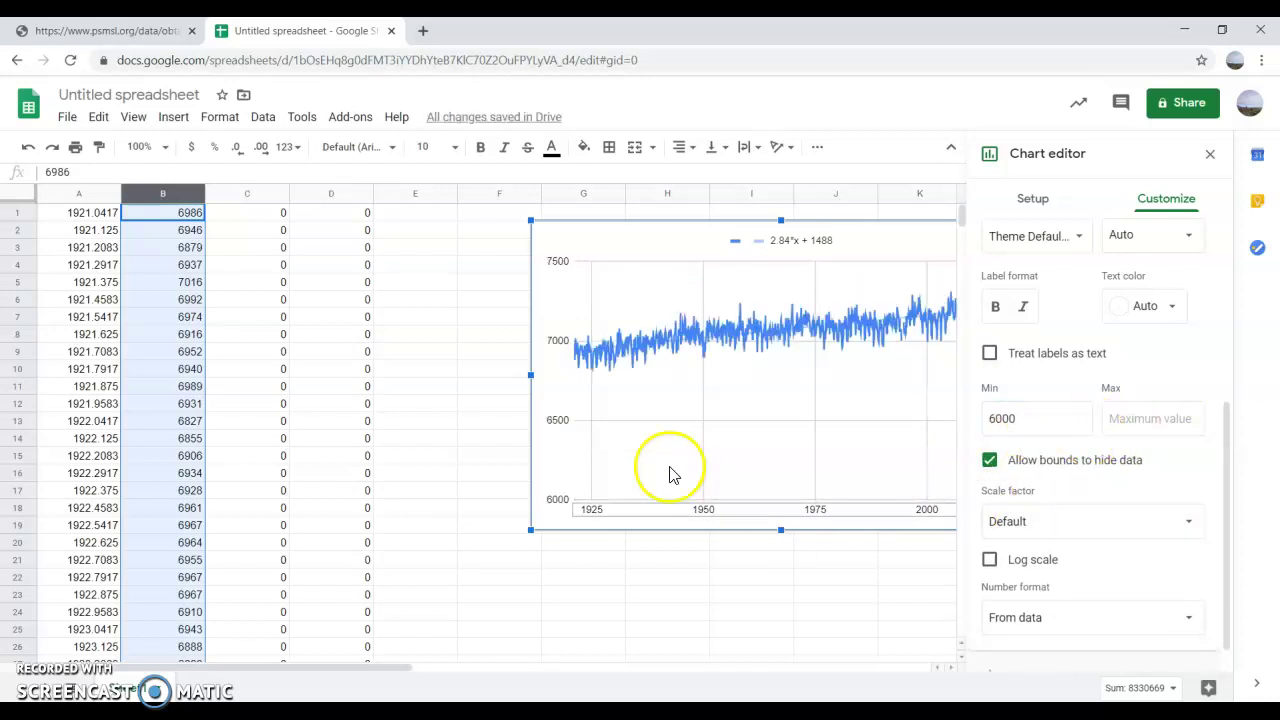
left_click(449, 265)
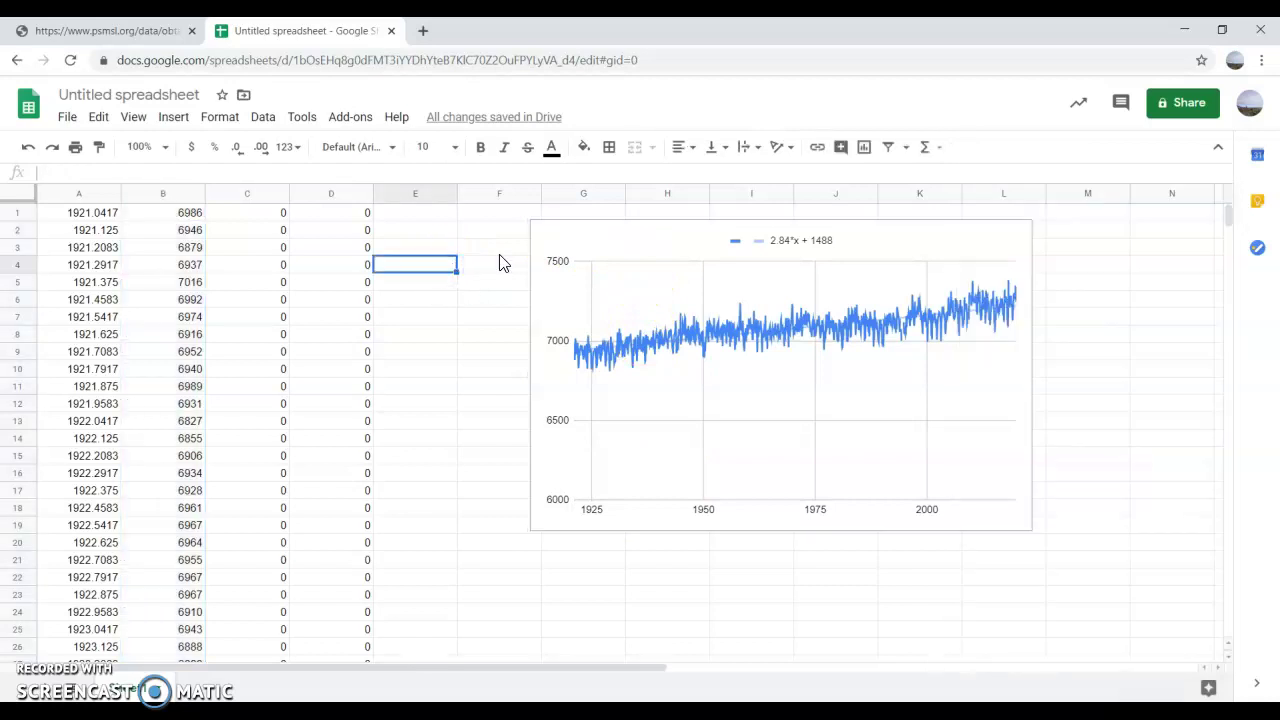